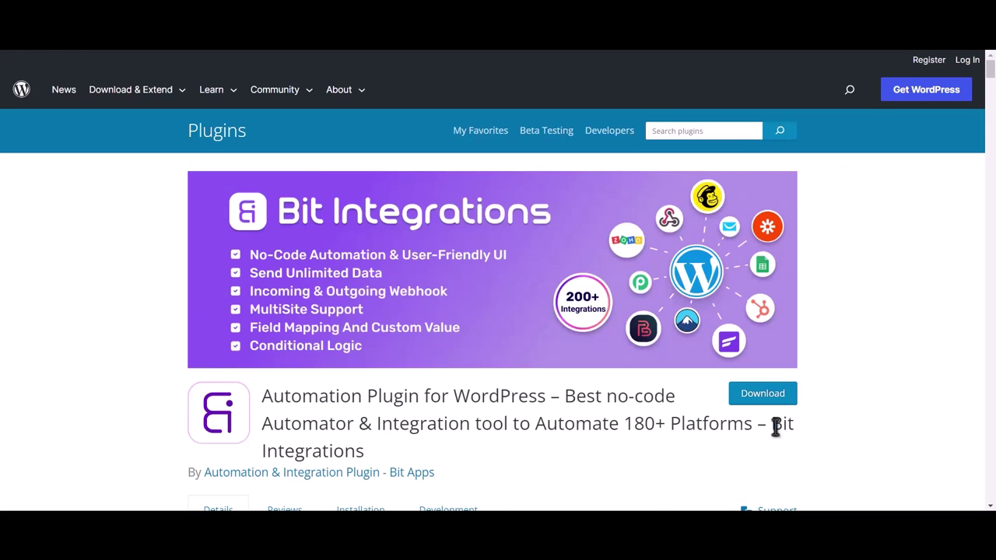
Step: Select the words 'Bit Integrations' at the end of the plugin's title on WordPress.org
{"action": "left_click_drag", "start_coordinate": [771, 423], "coordinate": [778, 439]}
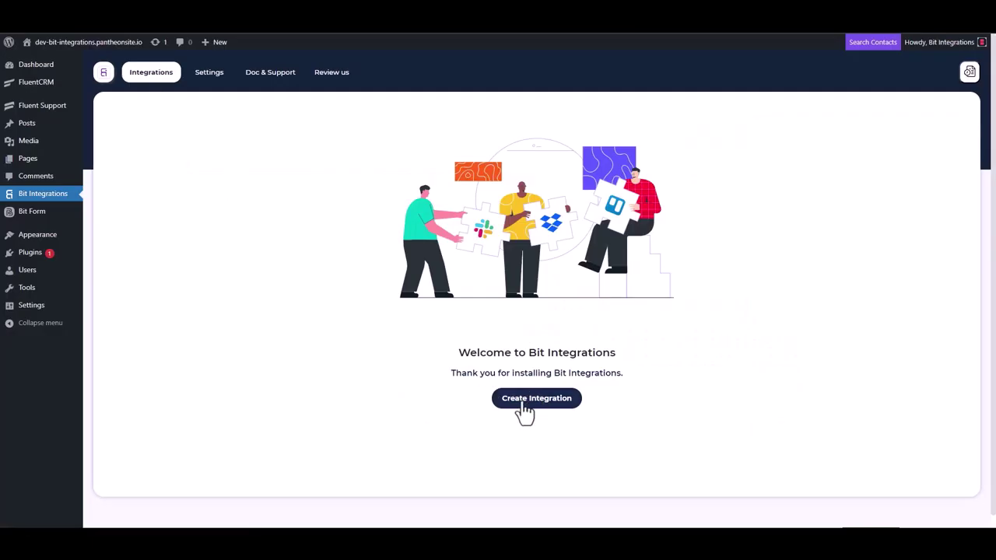
Step: Create a flow with a Fluent Support trigger, copy its webhook URL and start fetching test data
{"action": "left_click", "coordinate": [526, 400]}
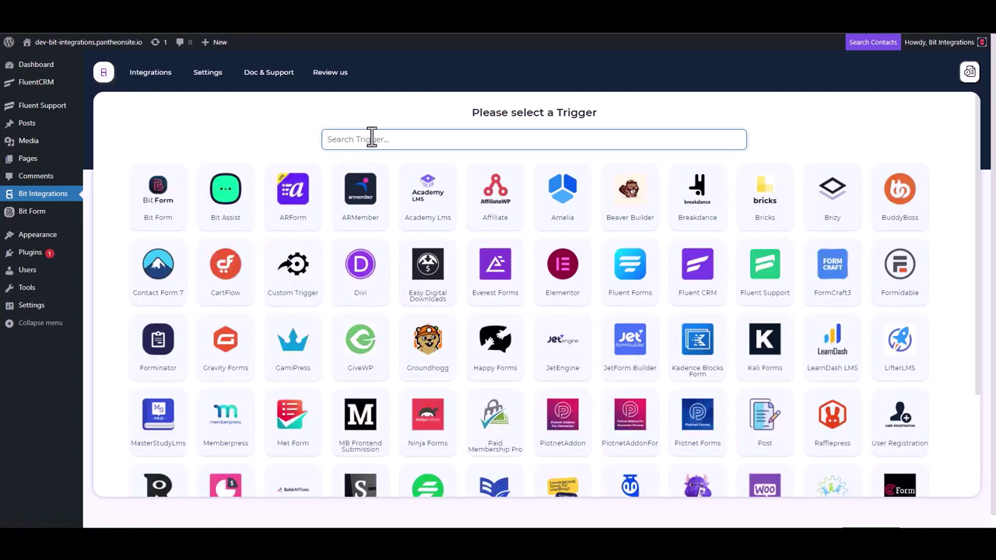
{"action": "left_click", "coordinate": [767, 281]}
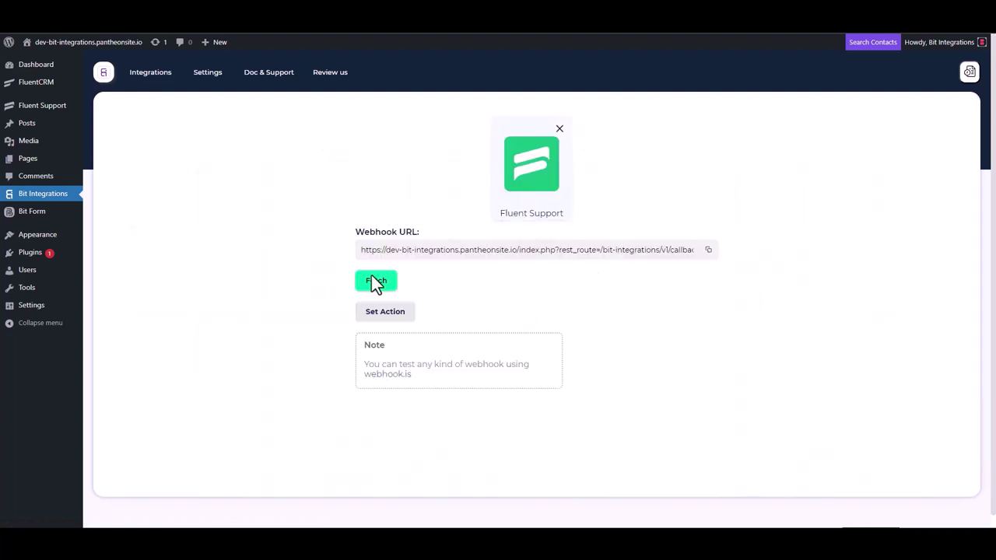
{"action": "left_click", "coordinate": [708, 250]}
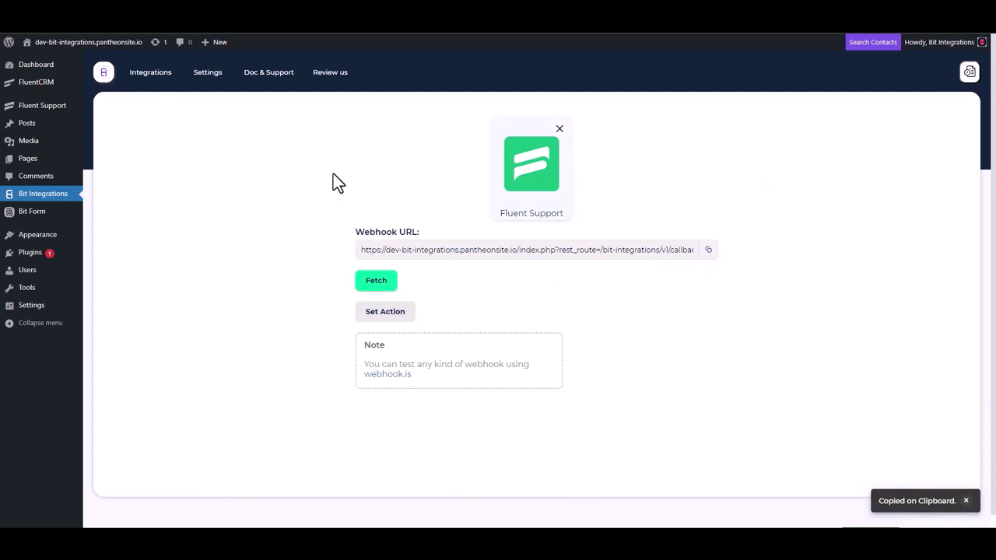
{"action": "left_click", "coordinate": [374, 286]}
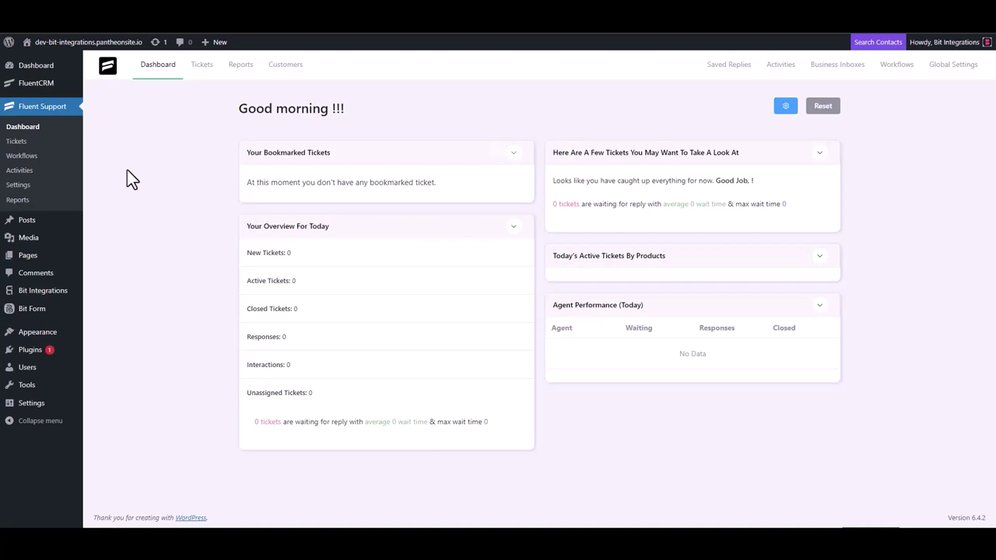
Step: Add a Fluent Support workflow named 'Bit Integrations' with the Automatic type
{"action": "left_click", "coordinate": [31, 156]}
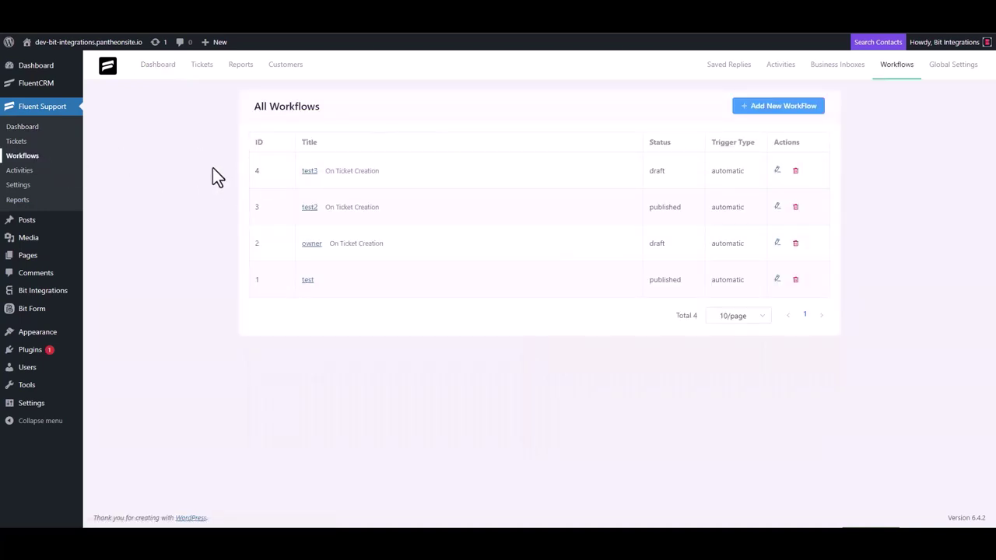
{"action": "left_click", "coordinate": [766, 110]}
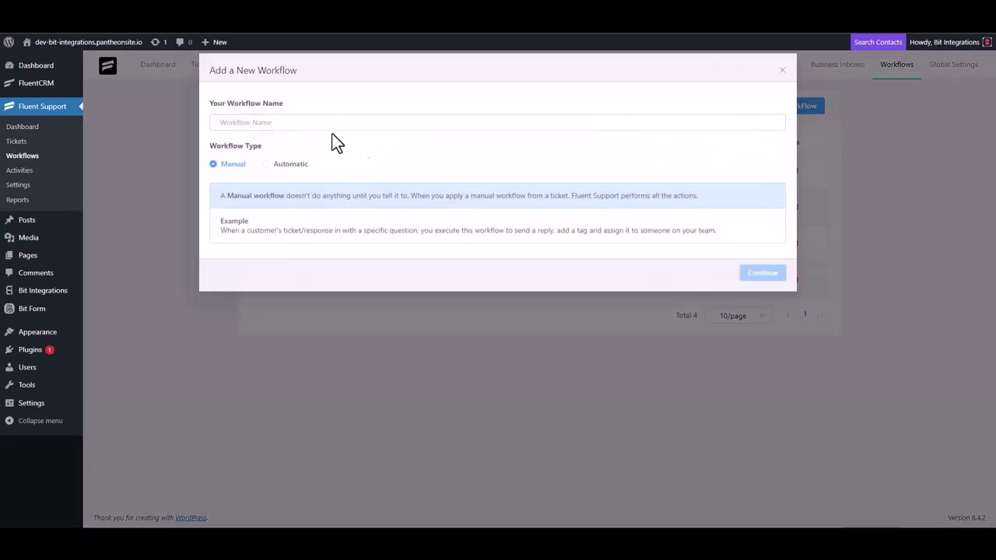
{"action": "left_click", "coordinate": [301, 125]}
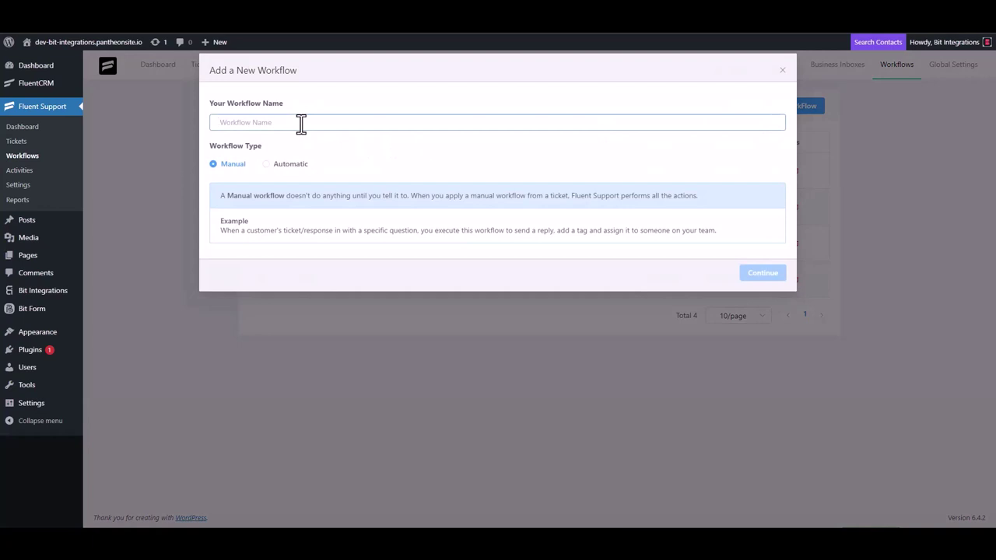
{"action": "type", "text": "Bit Integrations"}
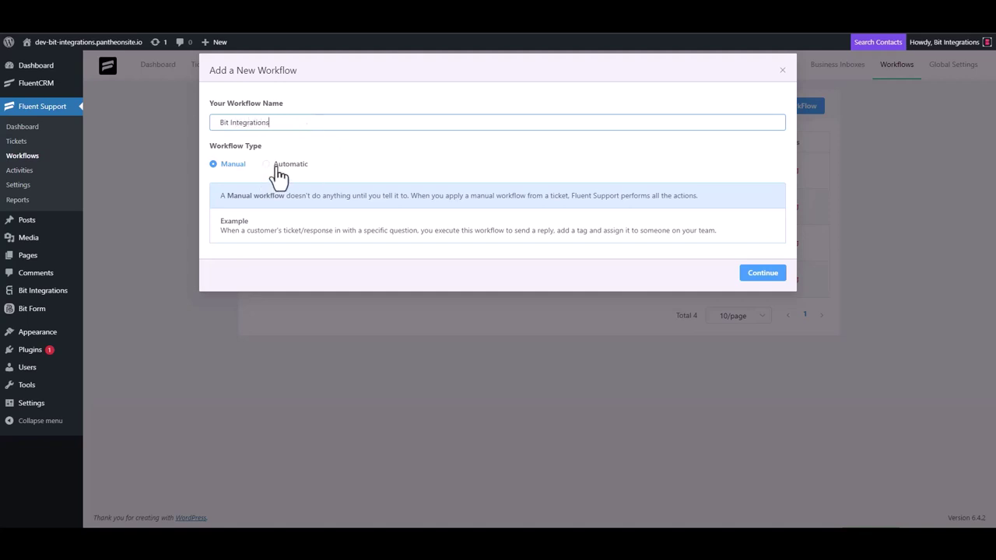
{"action": "left_click", "coordinate": [279, 164]}
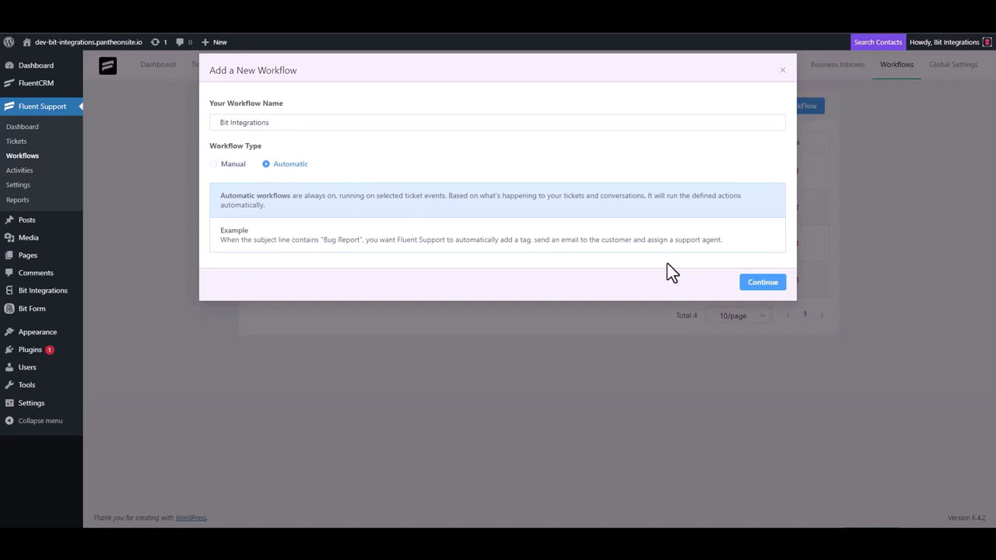
Step: Create the workflow and set its trigger to On Ticket Creation
{"action": "left_click", "coordinate": [763, 283]}
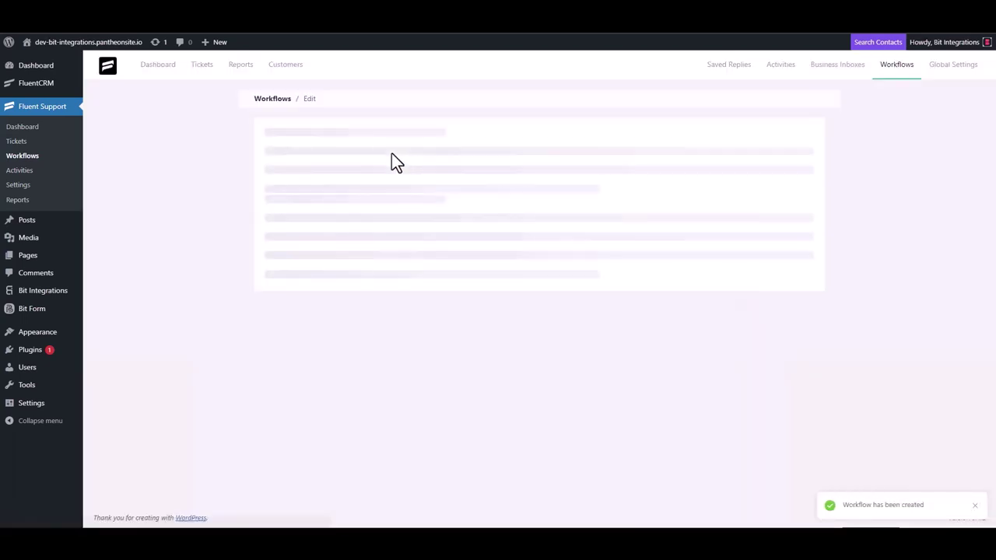
{"action": "left_click", "coordinate": [311, 222]}
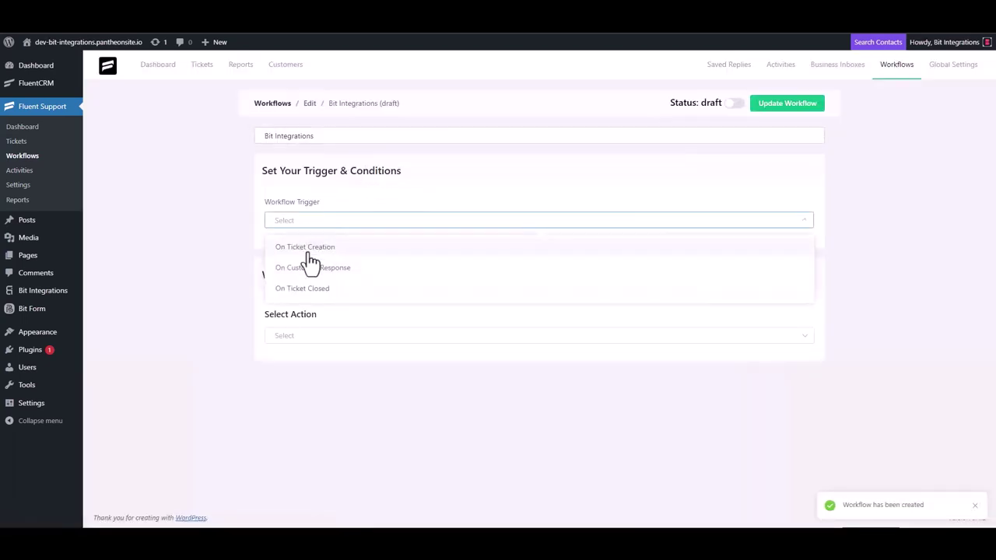
{"action": "left_click", "coordinate": [309, 251]}
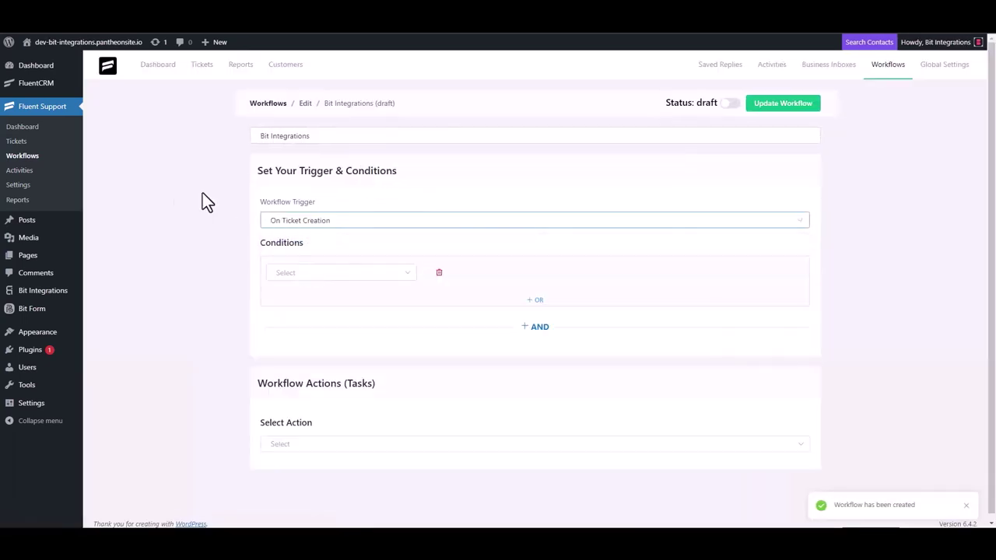
Step: Add a Trigger Outgoing Webhook action using the copied Bit Integrations webhook URL
{"action": "left_click", "coordinate": [298, 440]}
{"action": "scroll", "coordinate": [319, 323], "scroll_direction": "down", "scroll_amount": 3}
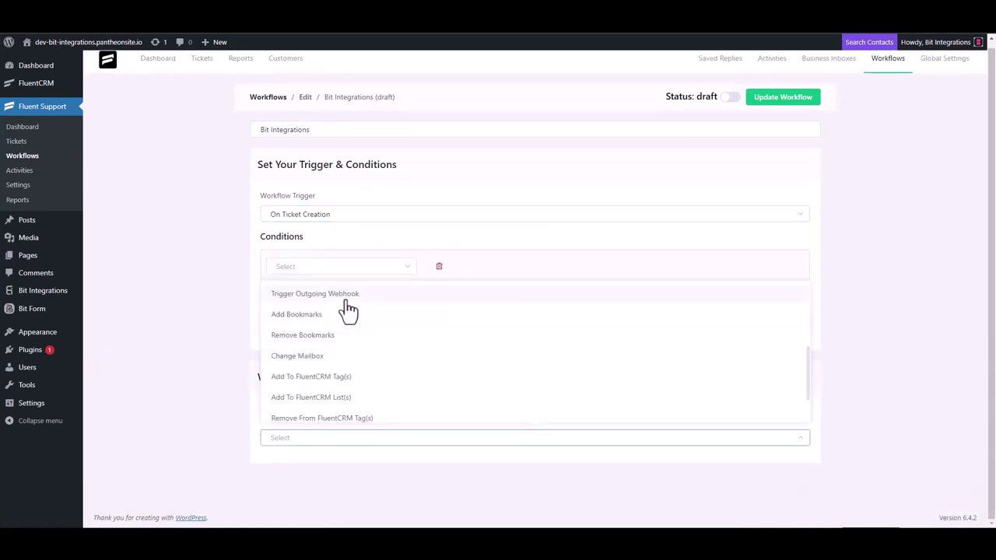
{"action": "left_click", "coordinate": [341, 295]}
{"action": "scroll", "coordinate": [242, 303], "scroll_direction": "down", "scroll_amount": 3}
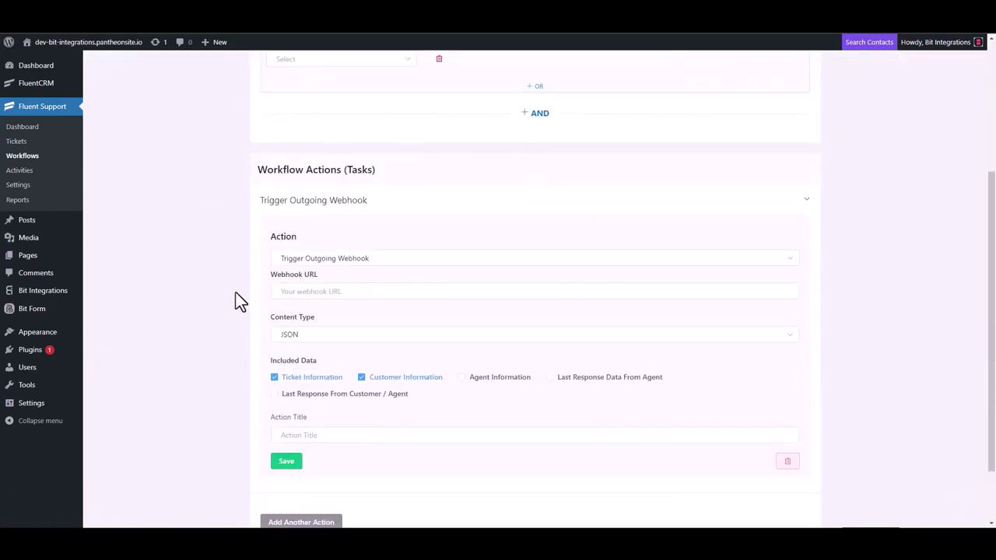
{"action": "left_click", "coordinate": [336, 293]}
{"action": "key", "text": "ctrl+v"}
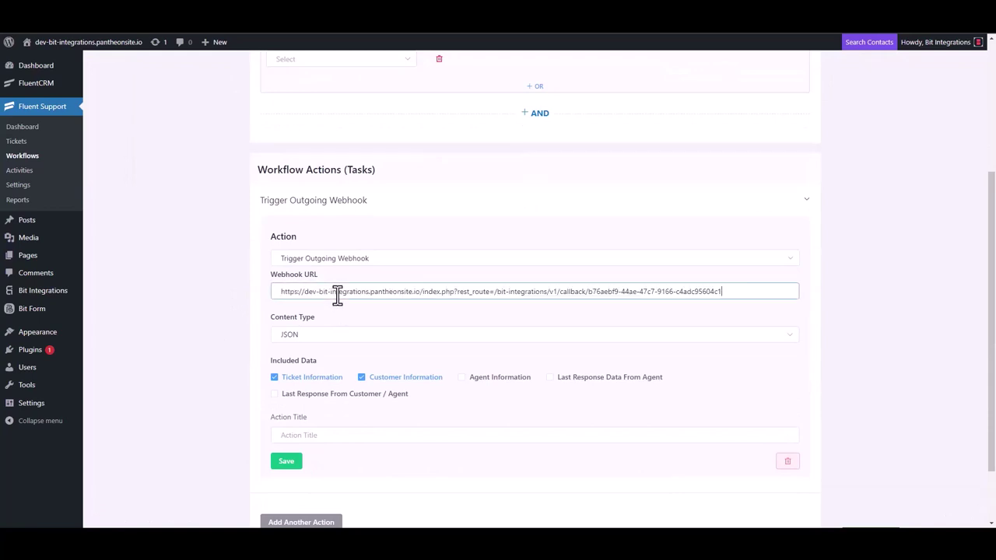
Step: Title the webhook action 'Bit Integrations', save it, and publish the workflow
{"action": "scroll", "coordinate": [352, 345], "scroll_direction": "down", "scroll_amount": 1}
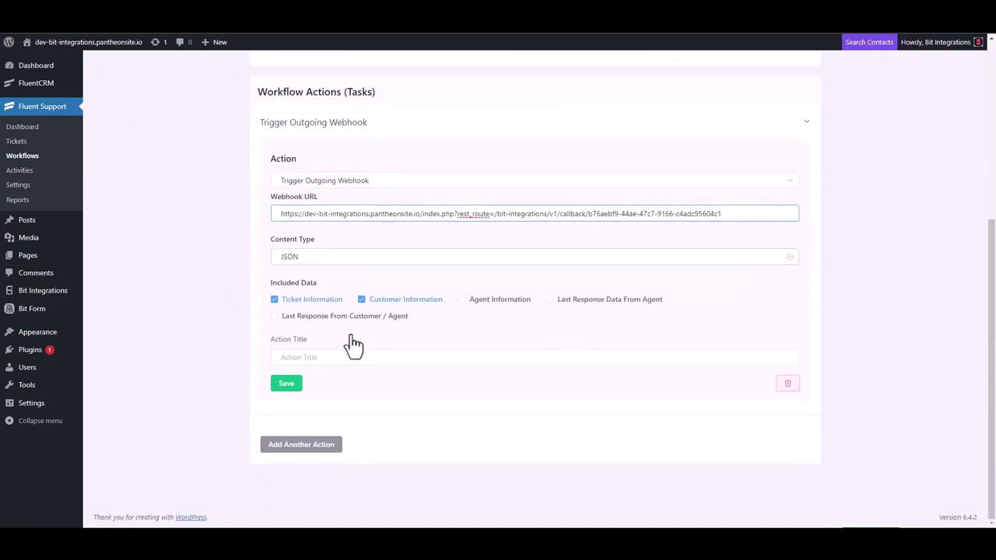
{"action": "left_click", "coordinate": [310, 359]}
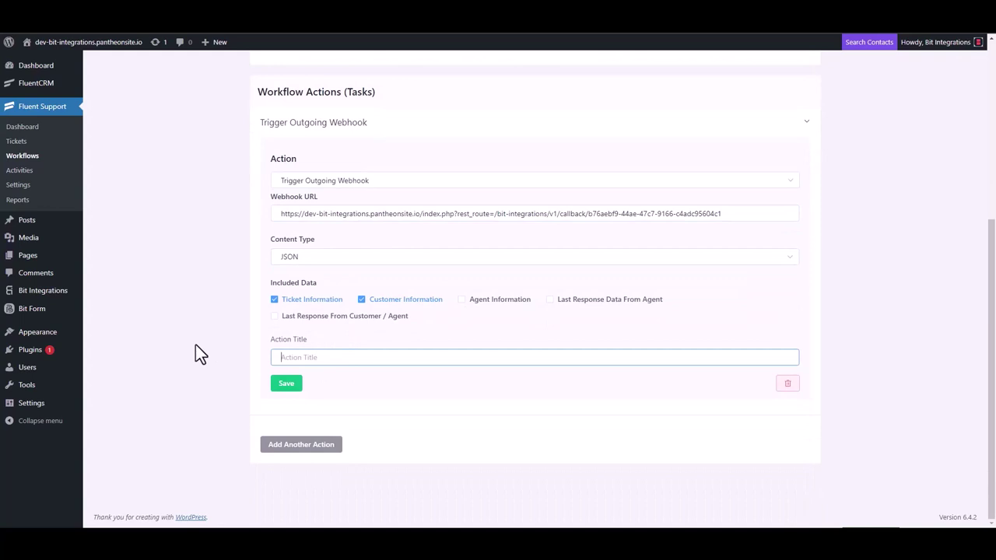
{"action": "type", "text": "Bit Integrations"}
{"action": "left_click", "coordinate": [287, 384]}
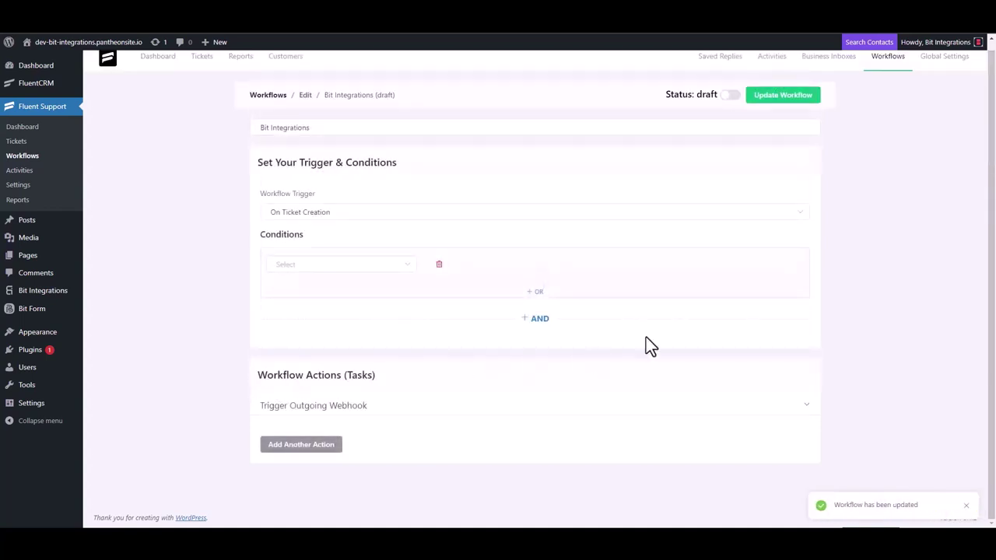
{"action": "left_click", "coordinate": [731, 96]}
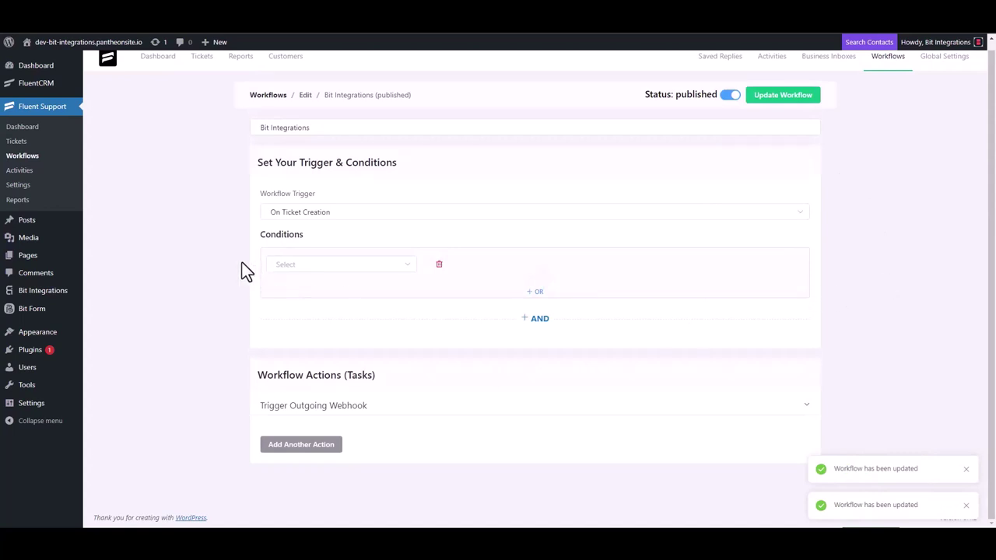
Step: Start a new ticket, search contacts by e-mail, then choose to create a new contact
{"action": "left_click", "coordinate": [16, 142]}
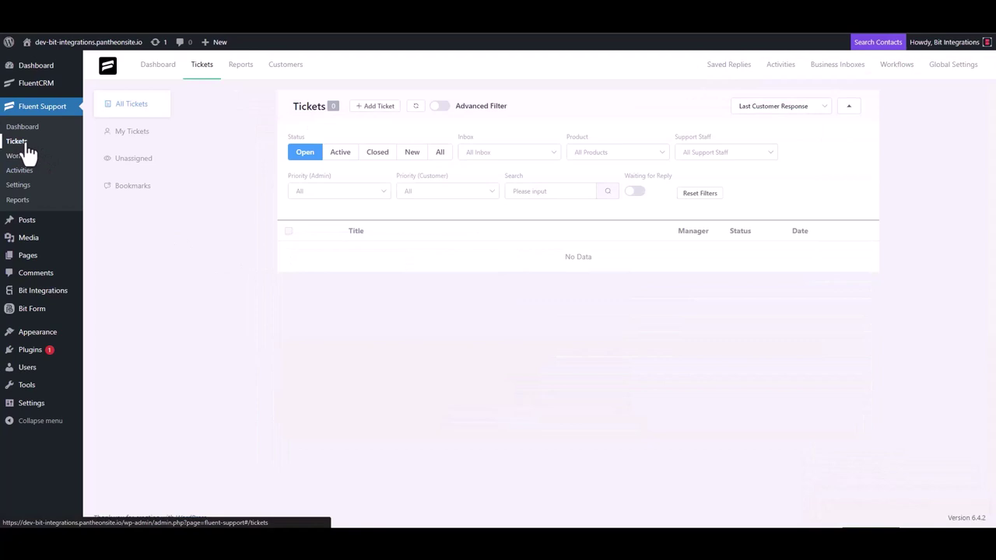
{"action": "left_click", "coordinate": [376, 107]}
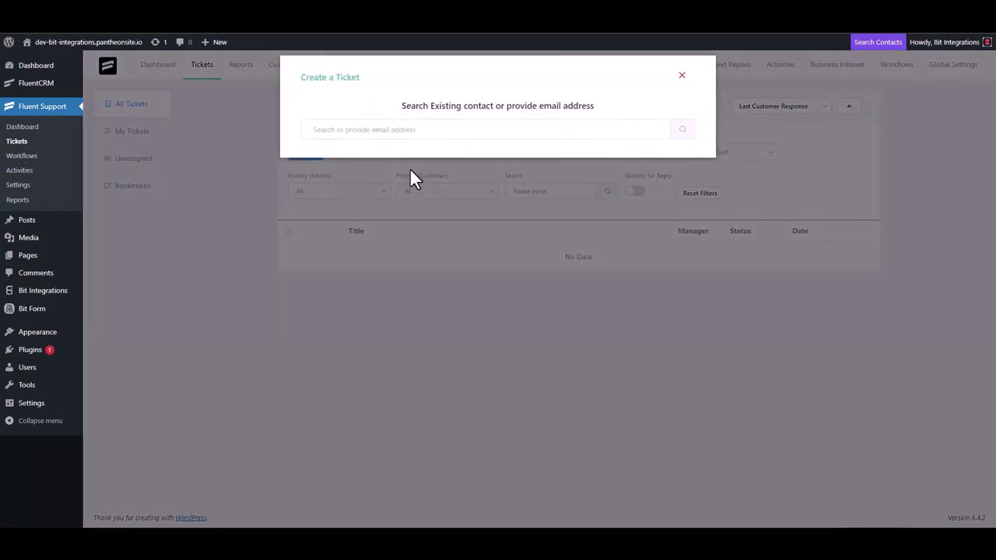
{"action": "left_click", "coordinate": [407, 133]}
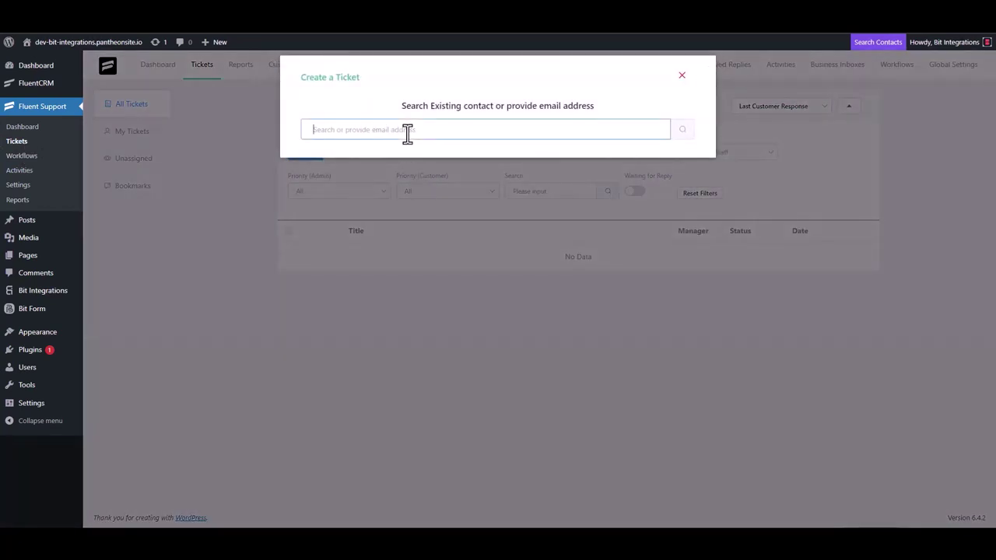
{"action": "type", "text": "test@gmail.com"}
{"action": "left_click", "coordinate": [683, 129]}
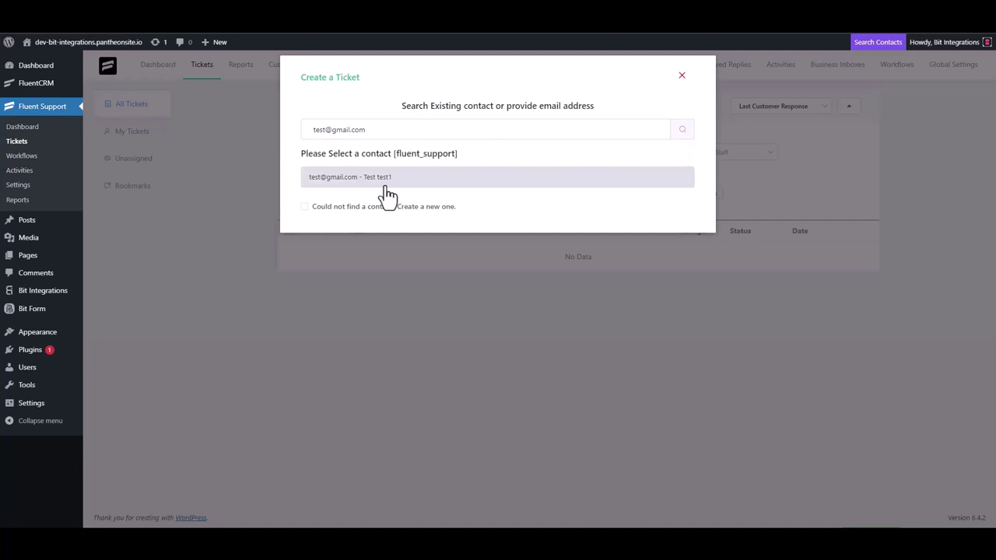
{"action": "left_click", "coordinate": [308, 207]}
Step: Fill in the new contact's first name and e-mail address and continue
{"action": "left_click", "coordinate": [347, 204]}
{"action": "type", "text": "test3"}
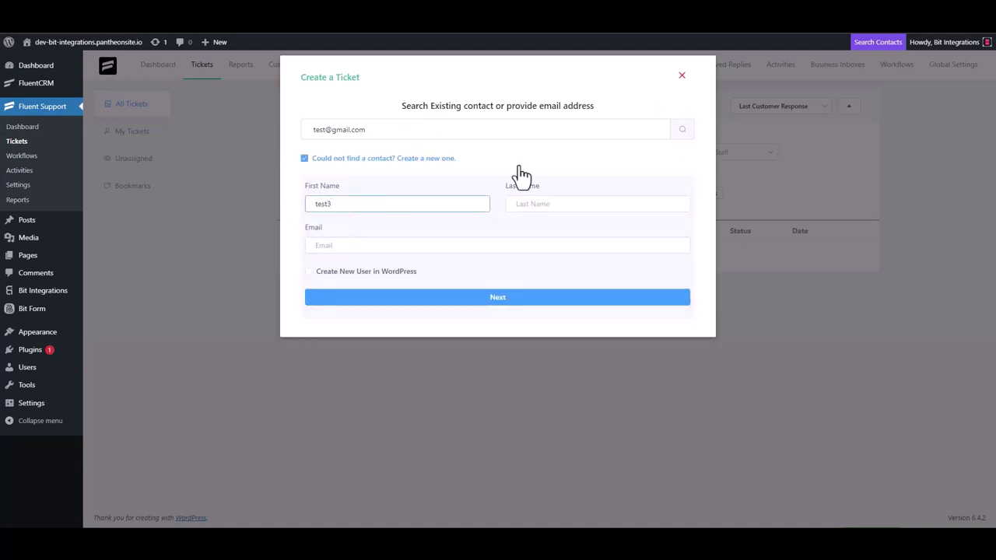
{"action": "left_click", "coordinate": [354, 246]}
{"action": "type", "text": "te"}
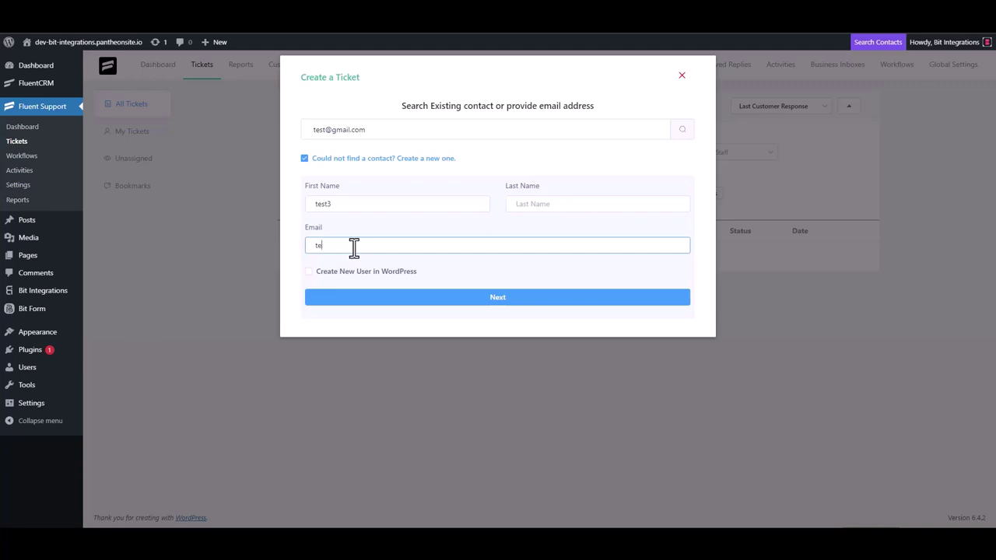
{"action": "type", "text": "st3@gmail.com"}
{"action": "left_click", "coordinate": [507, 302]}
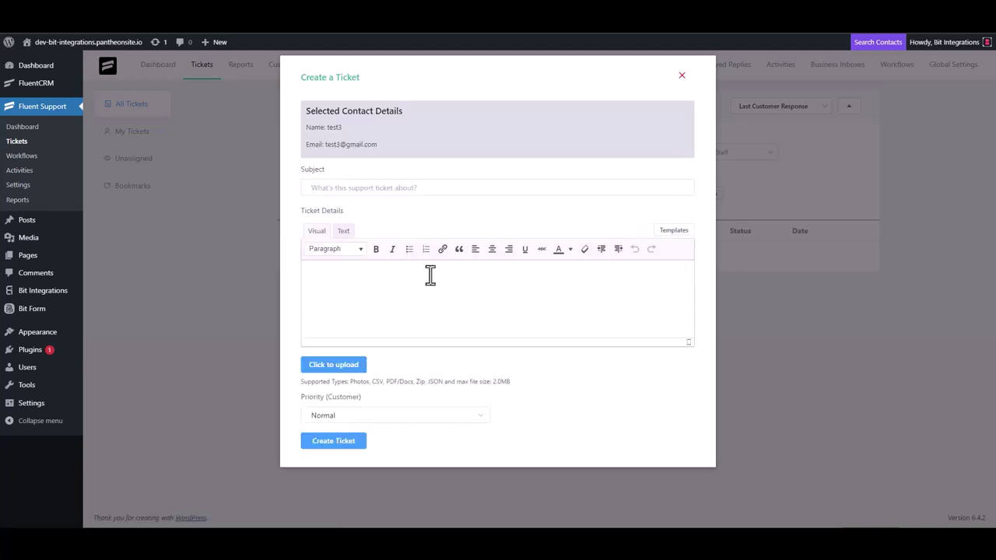
Step: Create the ticket with subject 'test' and ticket details 'test'
{"action": "left_click", "coordinate": [362, 188]}
{"action": "type", "text": "test"}
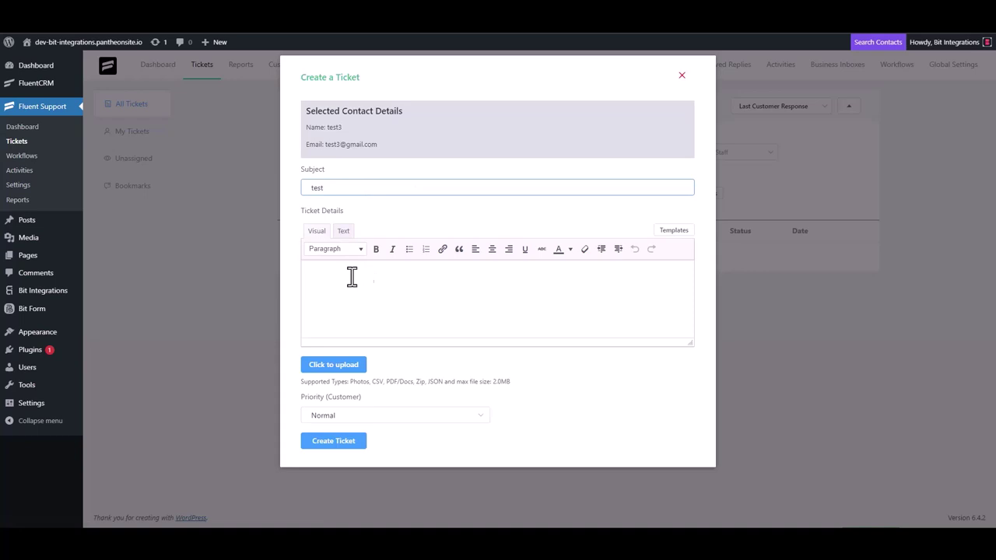
{"action": "left_click", "coordinate": [352, 277]}
{"action": "type", "text": "test"}
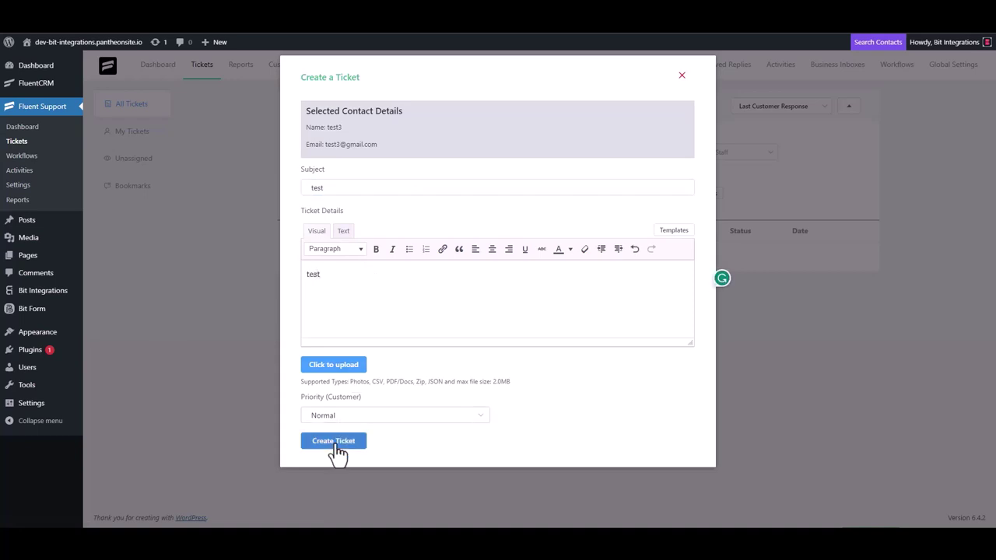
{"action": "left_click", "coordinate": [333, 441]}
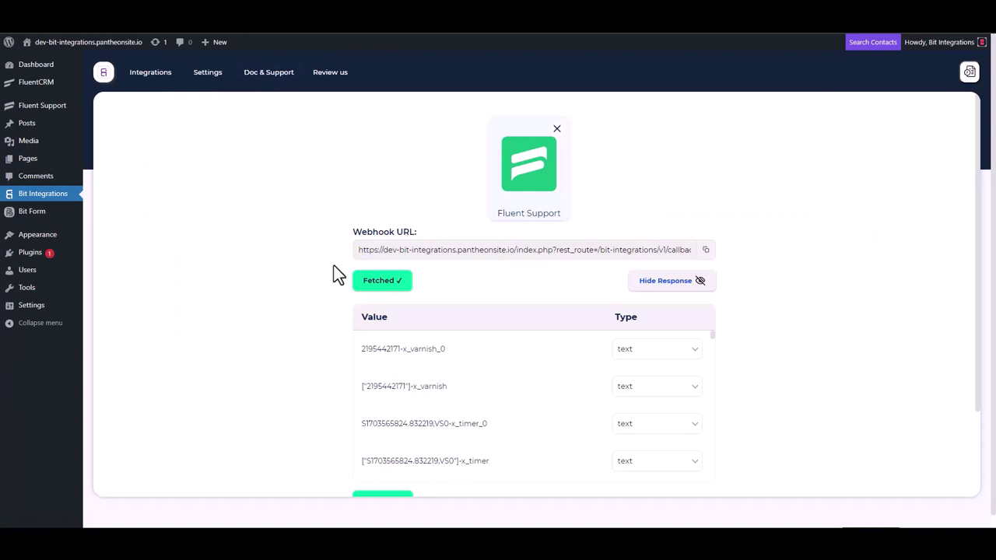
Step: Set HubSpot as the flow's action by searching 'hubs', then review the access-token note
{"action": "scroll", "coordinate": [465, 377], "scroll_direction": "down", "scroll_amount": 2}
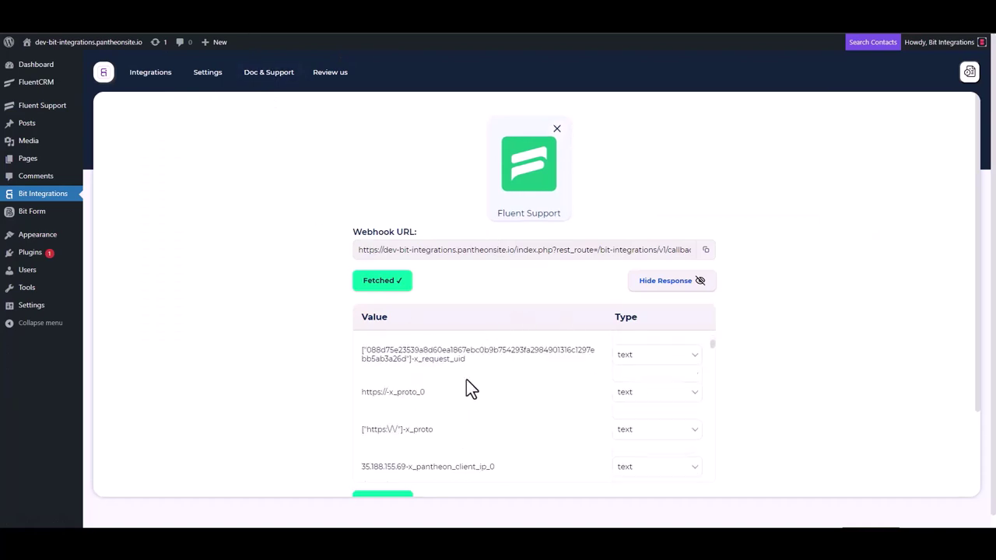
{"action": "scroll", "coordinate": [335, 405], "scroll_direction": "down", "scroll_amount": 3}
{"action": "scroll", "coordinate": [481, 274], "scroll_direction": "down", "scroll_amount": 2}
{"action": "scroll", "coordinate": [467, 280], "scroll_direction": "down", "scroll_amount": 3}
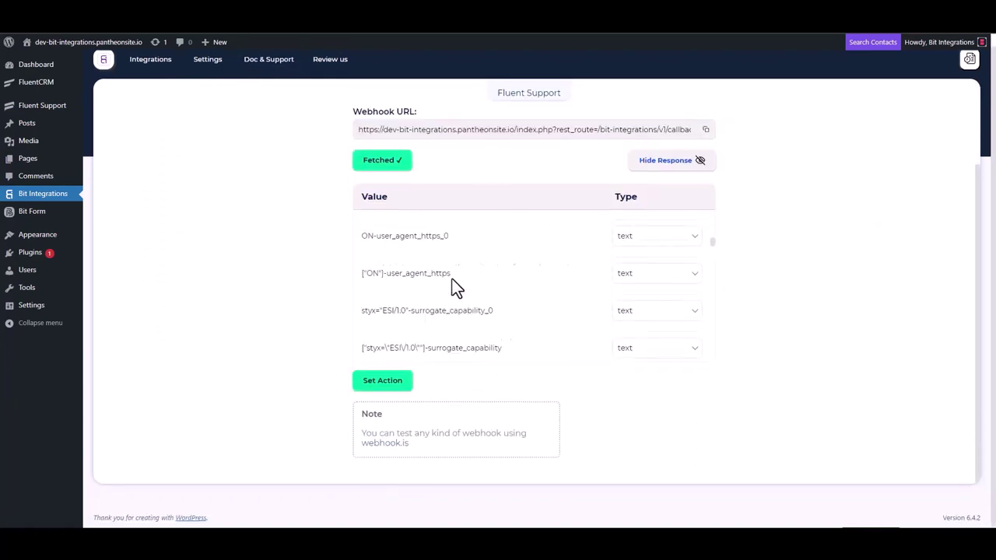
{"action": "left_click", "coordinate": [393, 383]}
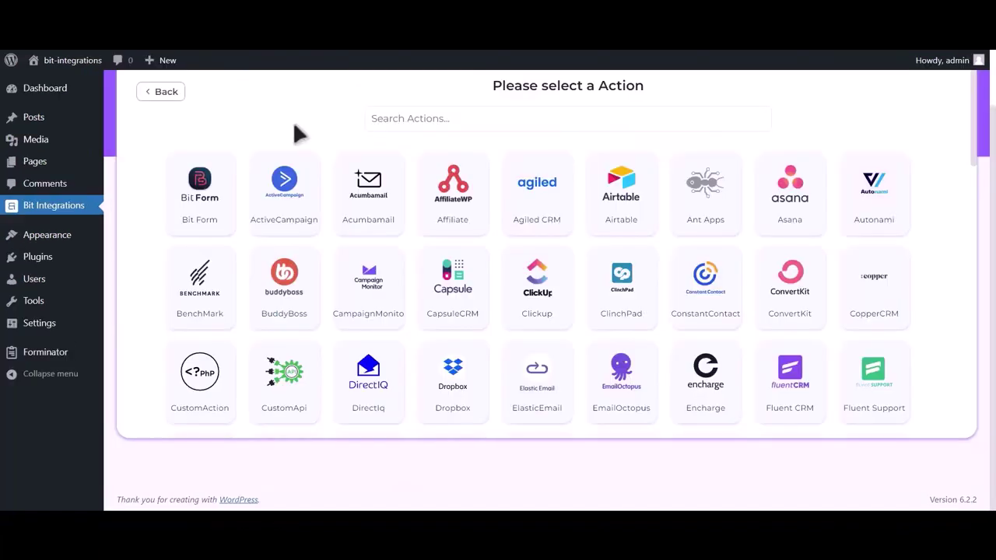
{"action": "left_click", "coordinate": [486, 118]}
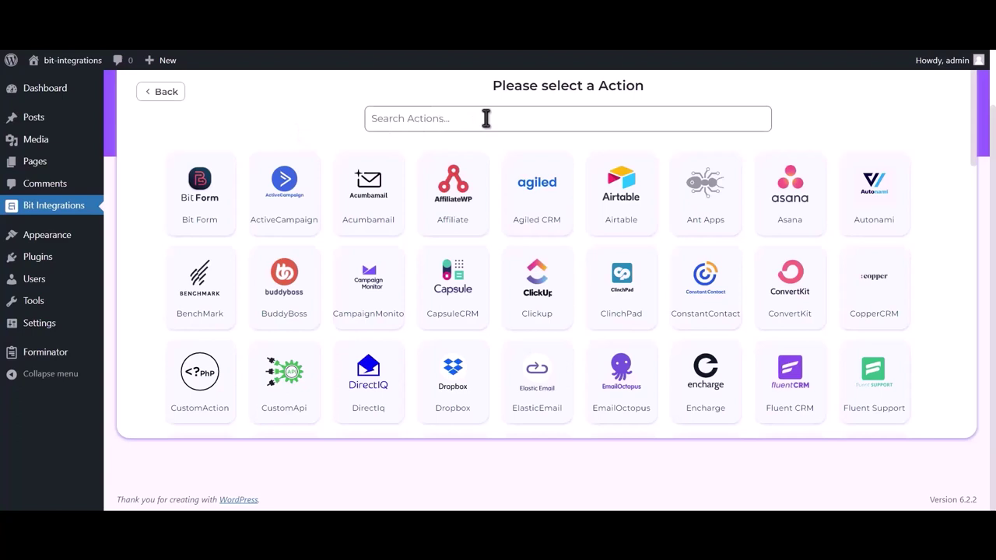
{"action": "type", "text": "hubspot"}
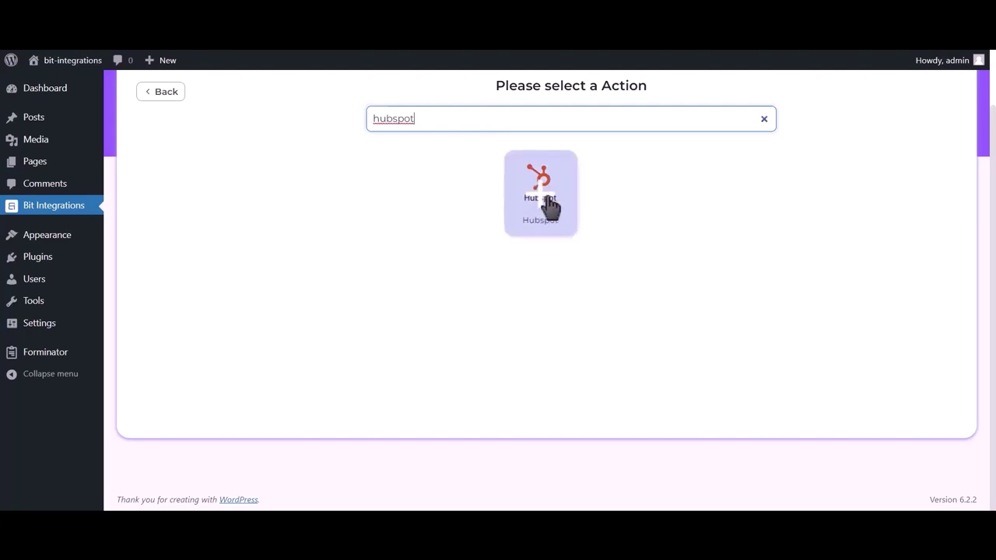
{"action": "left_click", "coordinate": [547, 206]}
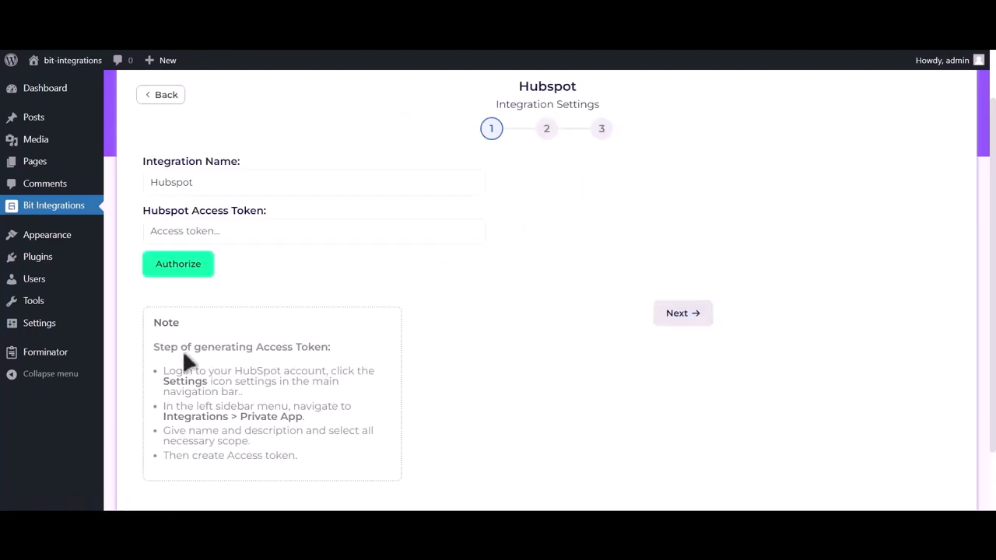
{"action": "left_click_drag", "start_coordinate": [151, 348], "coordinate": [337, 459]}
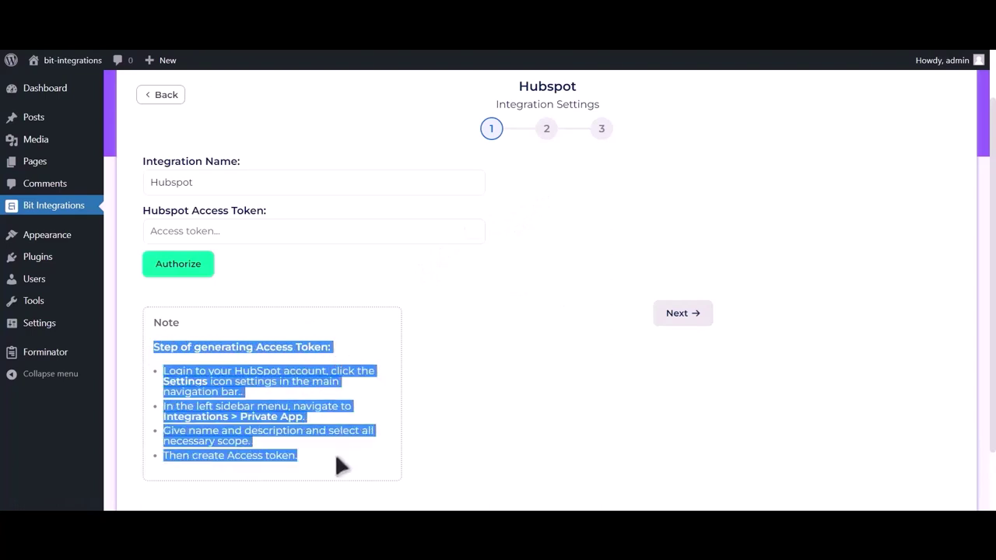
{"action": "left_click", "coordinate": [336, 343]}
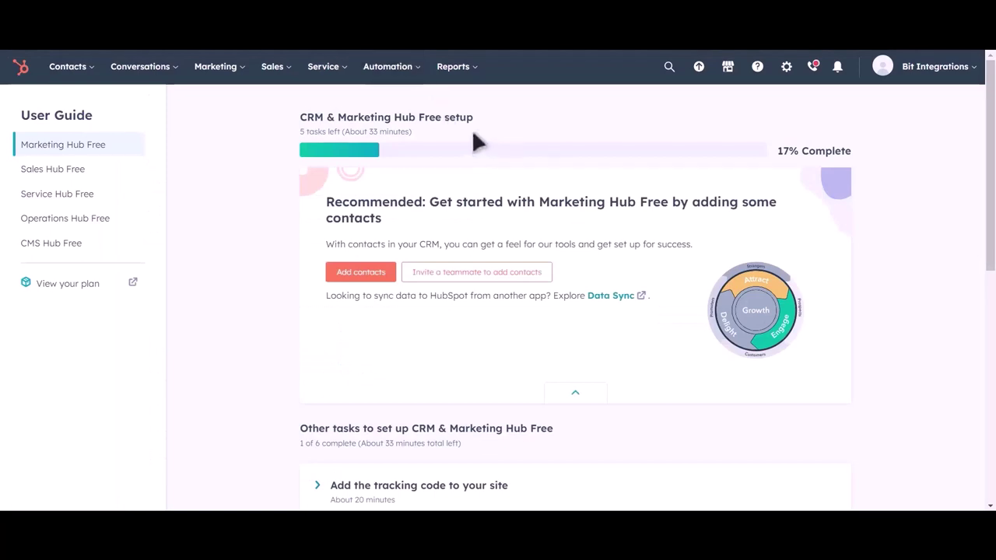
Step: Create a new HubSpot private app under Settings > Integrations > Private Apps, named 'Bit Integrations'
{"action": "left_click", "coordinate": [786, 68]}
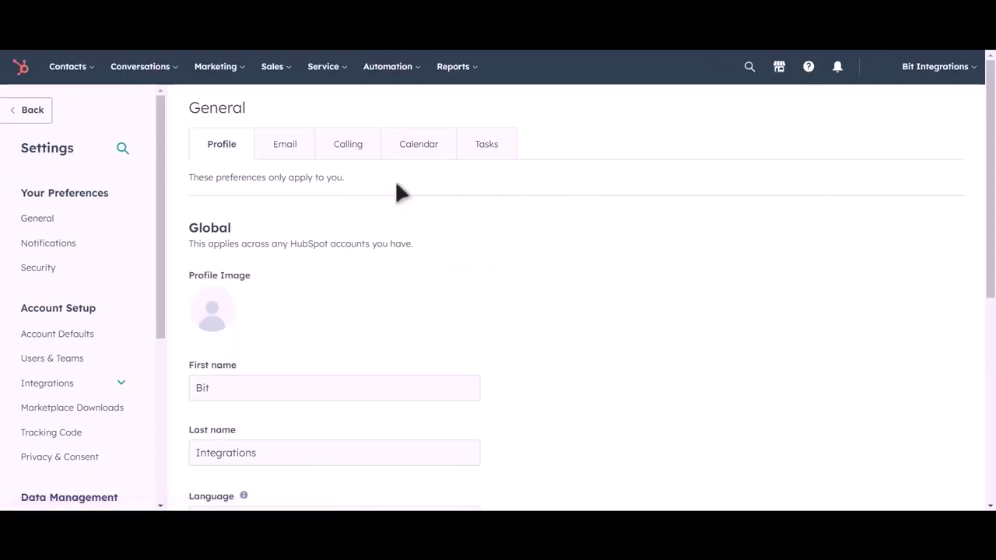
{"action": "left_click", "coordinate": [85, 385]}
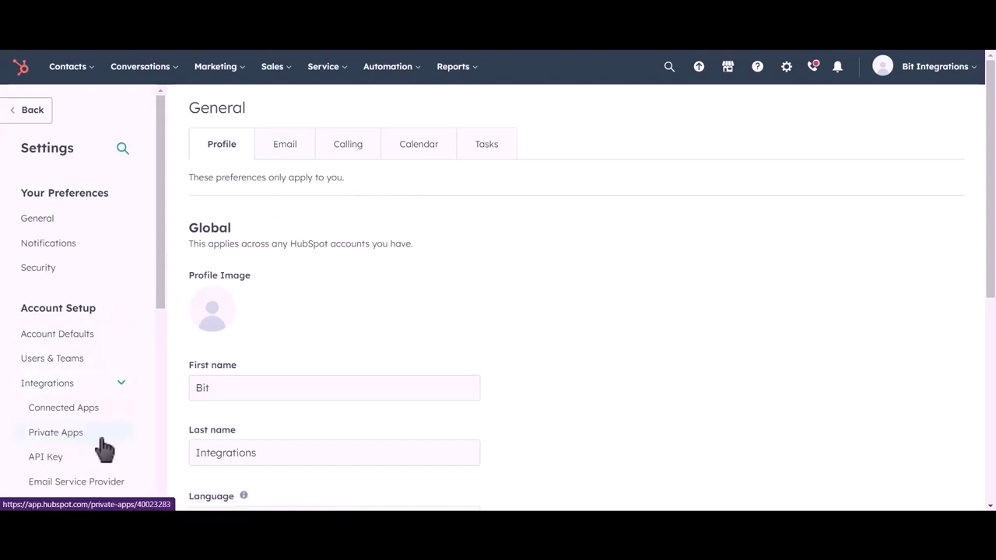
{"action": "left_click", "coordinate": [102, 439]}
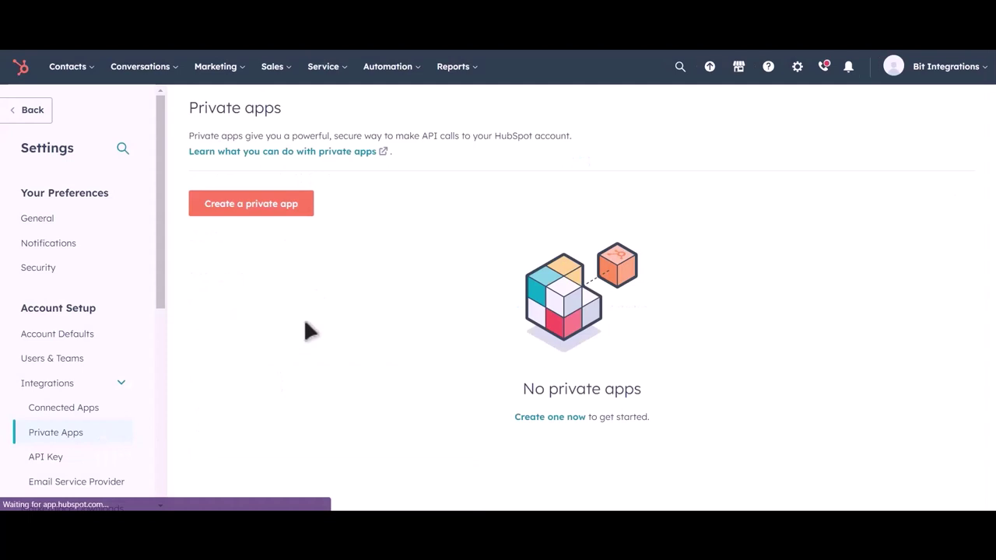
{"action": "left_click", "coordinate": [273, 218]}
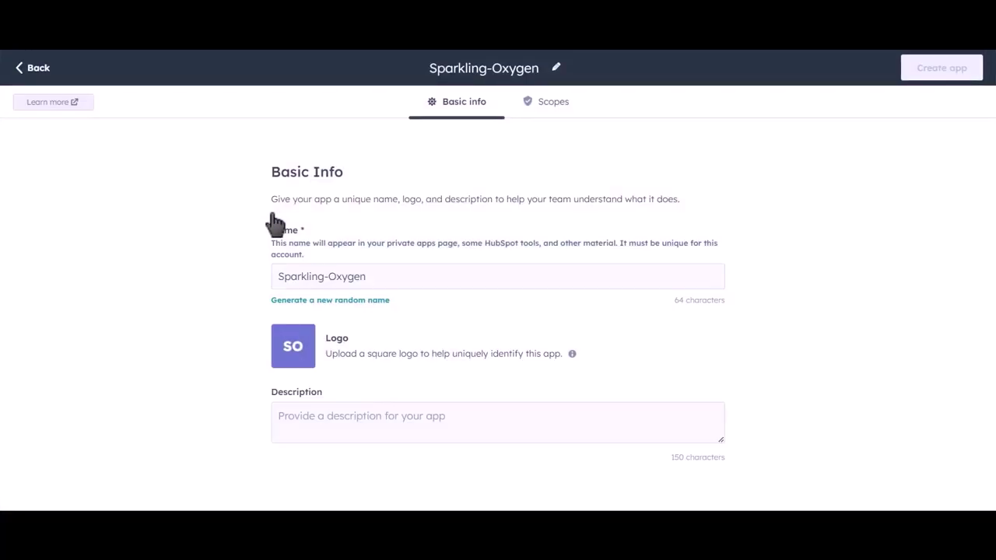
{"action": "left_click_drag", "start_coordinate": [384, 274], "coordinate": [263, 274]}
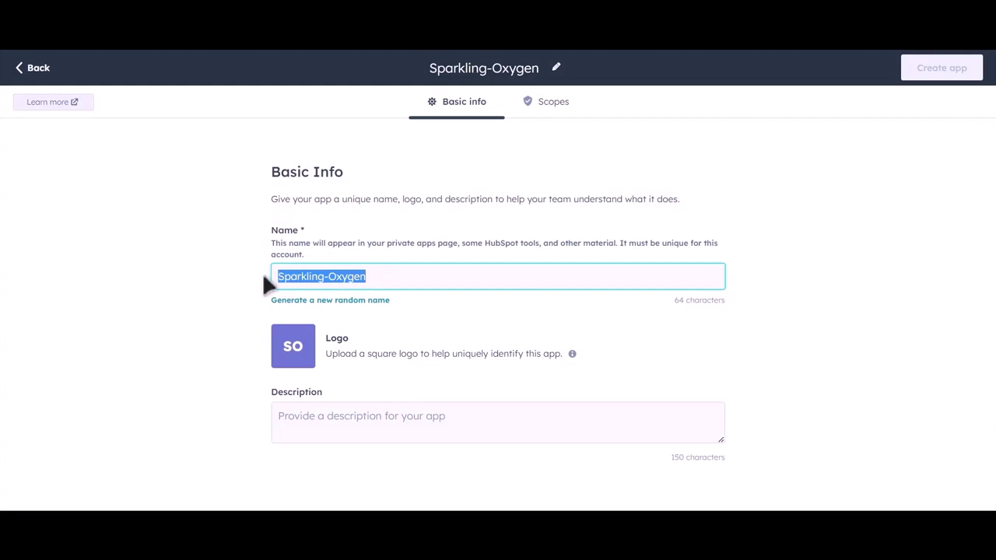
{"action": "type", "text": "Bit "}
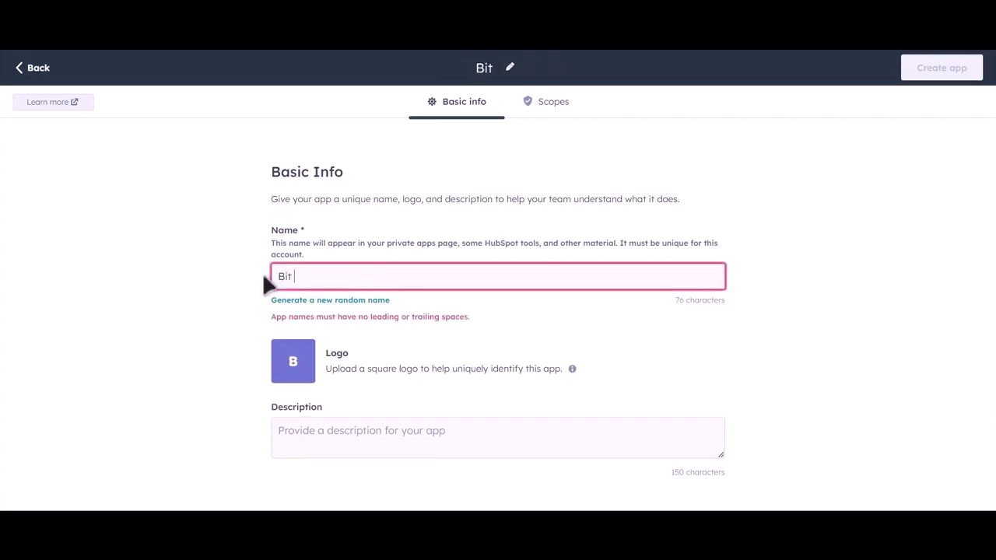
{"action": "type", "text": "Integra"}
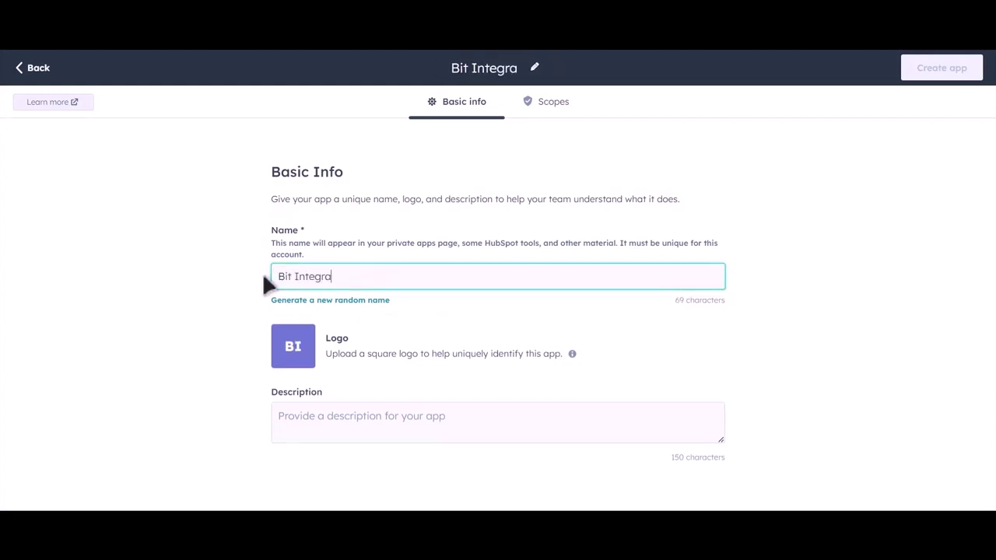
{"action": "type", "text": "tions"}
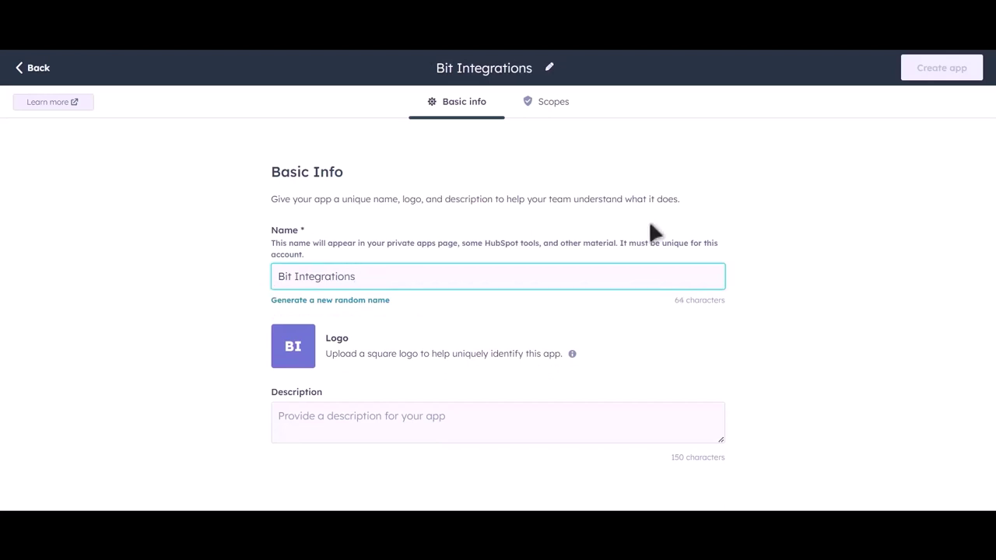
Step: Grant Read access to the CRM lists, object and schema scopes in the Scopes tab
{"action": "left_click", "coordinate": [553, 101]}
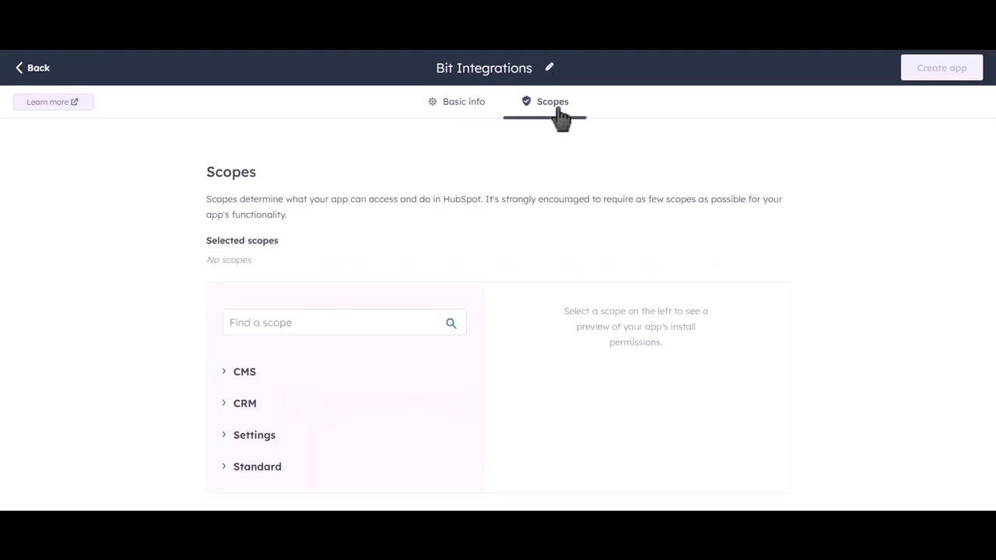
{"action": "left_click", "coordinate": [225, 408]}
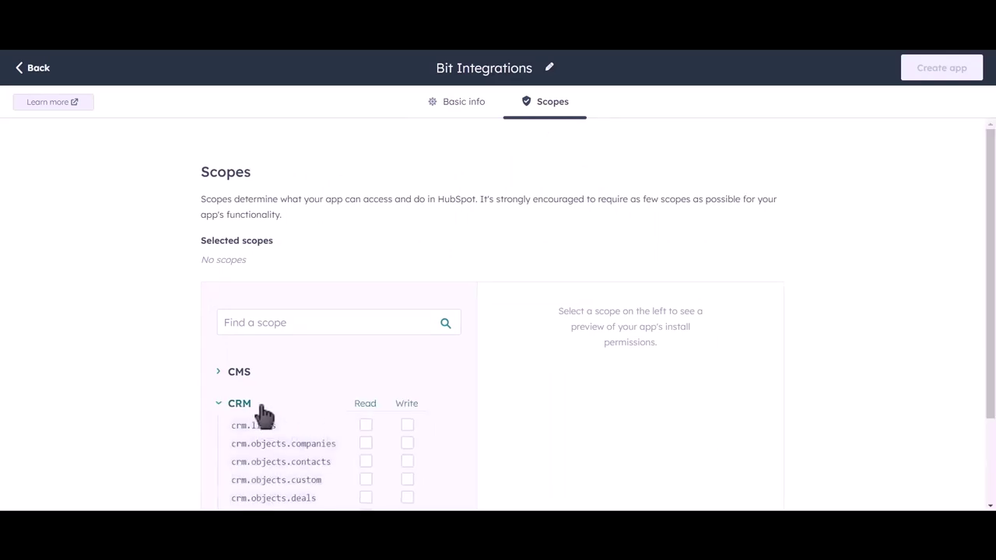
{"action": "scroll", "coordinate": [436, 347], "scroll_direction": "down", "scroll_amount": 3}
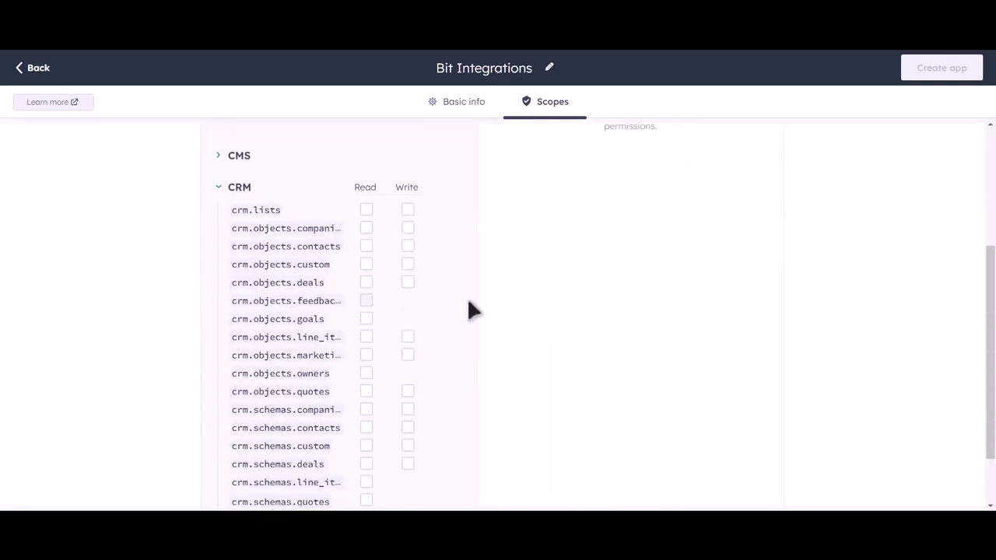
{"action": "scroll", "coordinate": [469, 300], "scroll_direction": "down", "scroll_amount": 1}
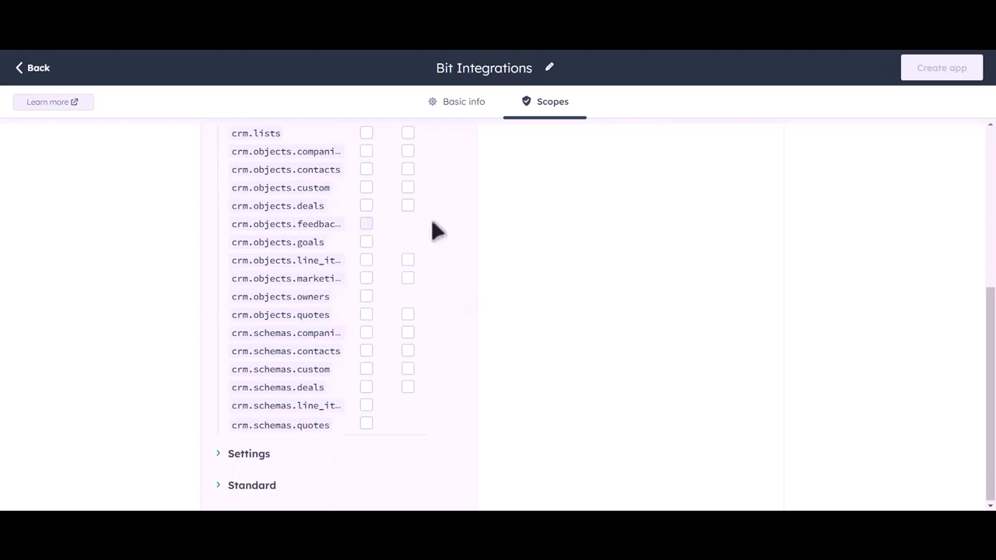
{"action": "scroll", "coordinate": [440, 234], "scroll_direction": "up", "scroll_amount": 1}
{"action": "left_click", "coordinate": [366, 242]}
{"action": "left_click", "coordinate": [366, 259]}
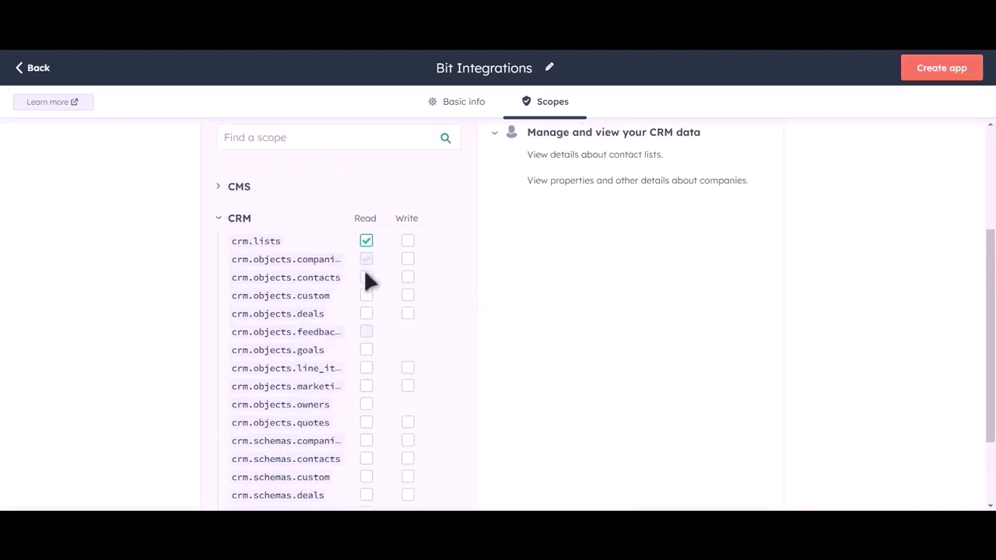
{"action": "left_click", "coordinate": [366, 277]}
{"action": "left_click", "coordinate": [366, 295]}
{"action": "left_click", "coordinate": [366, 313]}
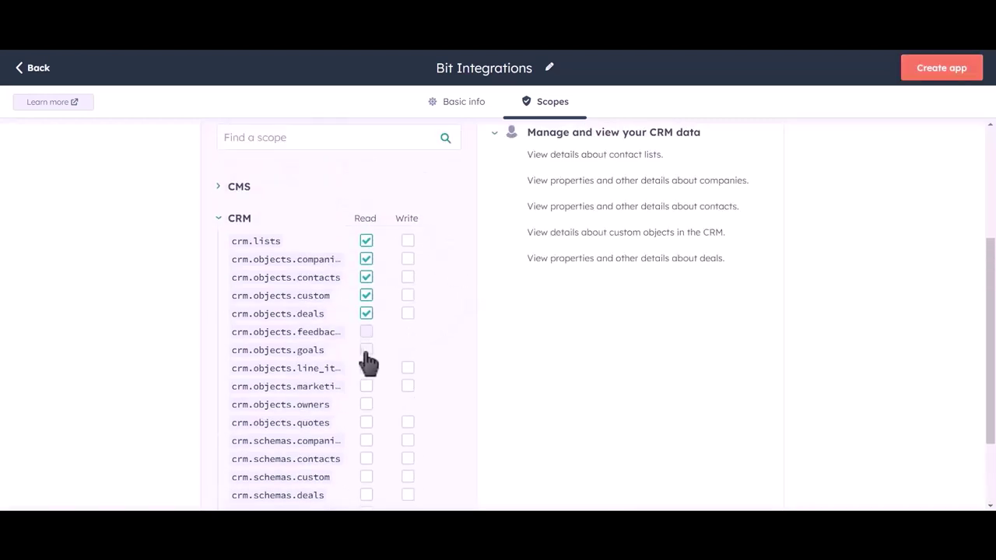
{"action": "left_click", "coordinate": [365, 349]}
{"action": "left_click", "coordinate": [366, 367]}
{"action": "left_click", "coordinate": [366, 385]}
{"action": "left_click", "coordinate": [366, 404]}
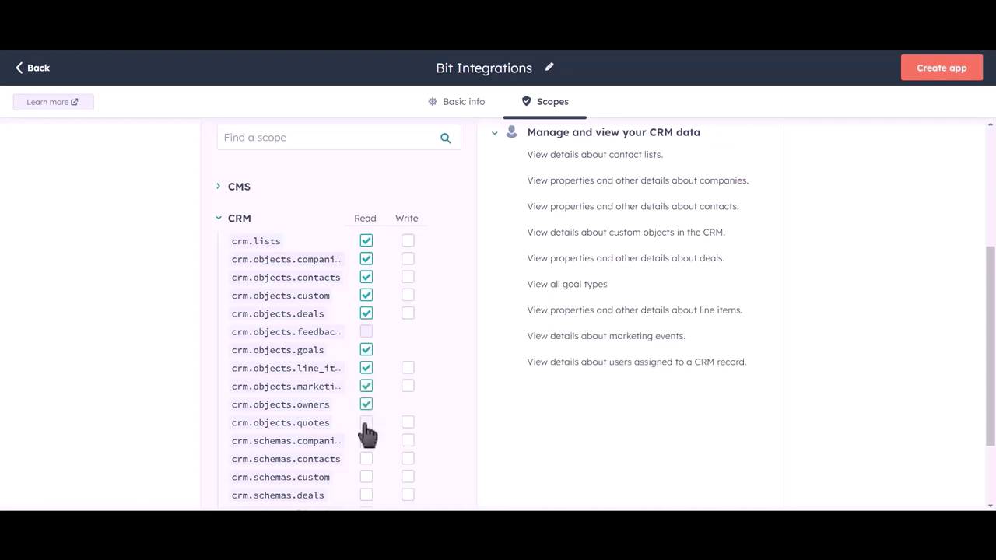
{"action": "left_click", "coordinate": [366, 422]}
{"action": "left_click", "coordinate": [366, 440]}
{"action": "left_click", "coordinate": [366, 458]}
{"action": "left_click", "coordinate": [366, 476]}
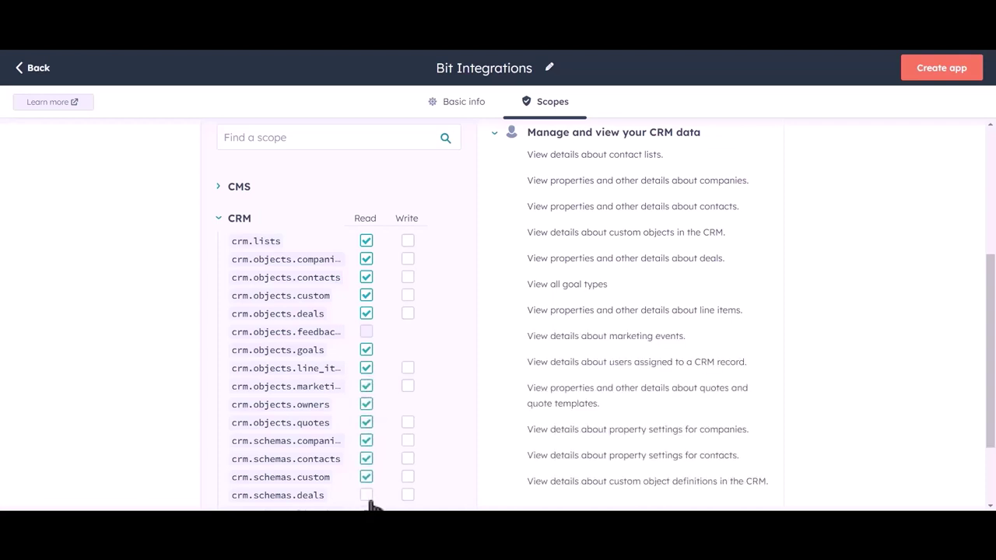
{"action": "left_click", "coordinate": [366, 495]}
Step: Grant Write access to every CRM list, object and schema scope that offers it
{"action": "left_click", "coordinate": [408, 240]}
{"action": "left_click", "coordinate": [407, 259]}
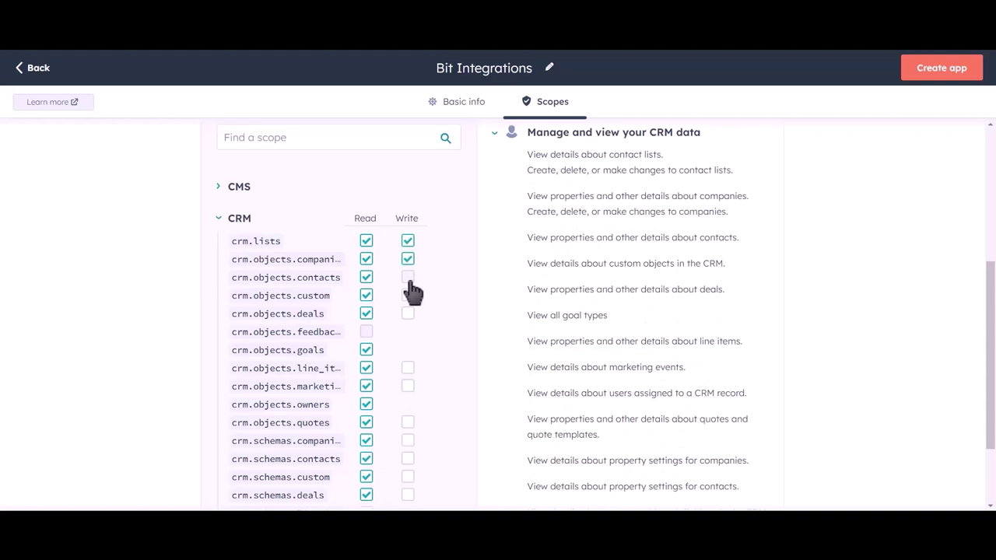
{"action": "left_click", "coordinate": [408, 277]}
{"action": "left_click", "coordinate": [408, 295]}
{"action": "left_click", "coordinate": [408, 313]}
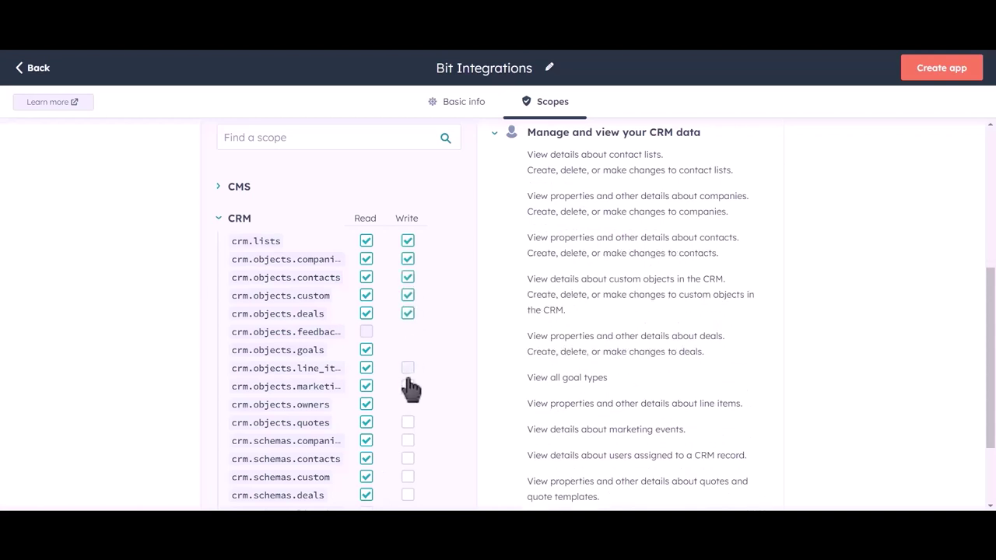
{"action": "left_click", "coordinate": [408, 368]}
{"action": "left_click", "coordinate": [408, 386]}
{"action": "left_click", "coordinate": [408, 422]}
{"action": "left_click", "coordinate": [408, 441]}
{"action": "left_click", "coordinate": [408, 458]}
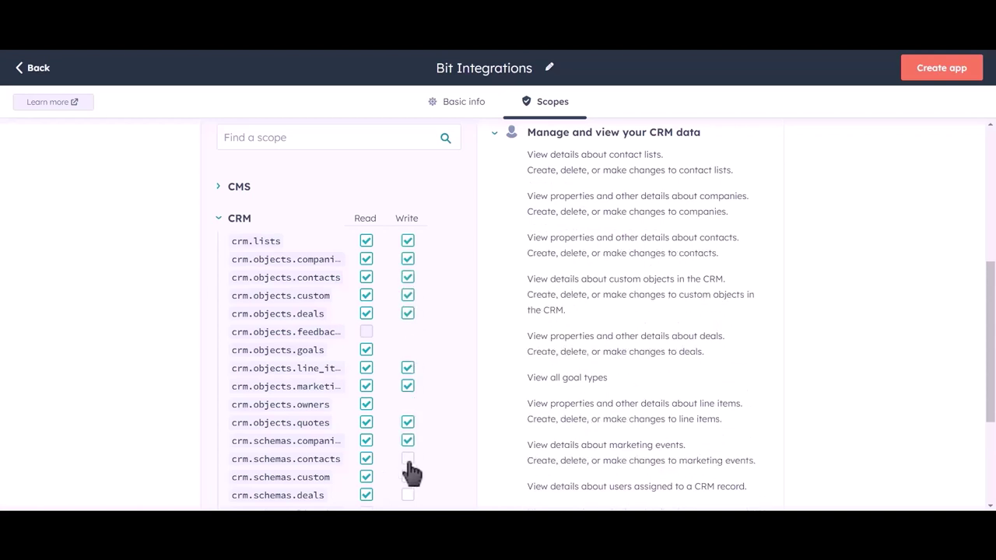
{"action": "left_click", "coordinate": [408, 476]}
{"action": "left_click", "coordinate": [408, 495]}
Step: Also grant Read access to the line item and quote schemas
{"action": "scroll", "coordinate": [434, 317], "scroll_direction": "down", "scroll_amount": 2}
{"action": "left_click", "coordinate": [366, 425]}
{"action": "left_click", "coordinate": [366, 406]}
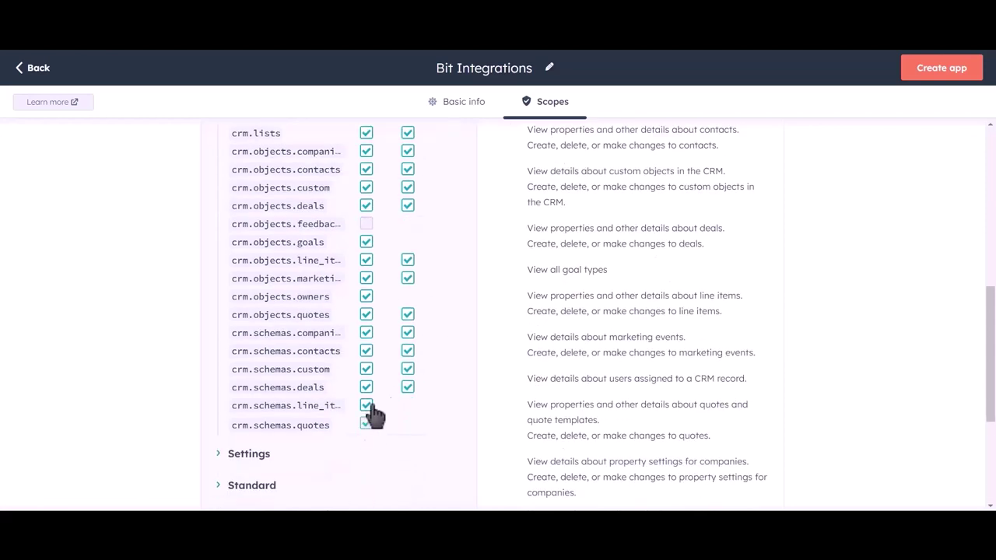
{"action": "scroll", "coordinate": [462, 321], "scroll_direction": "up", "scroll_amount": 6}
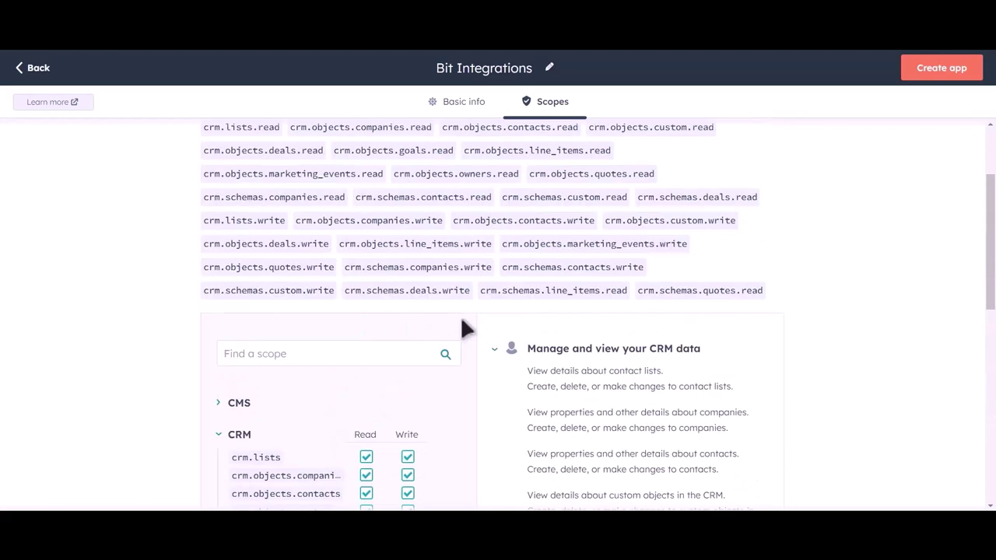
Step: Create the Bit Integrations private app, then reveal and copy its access token
{"action": "left_click", "coordinate": [943, 78]}
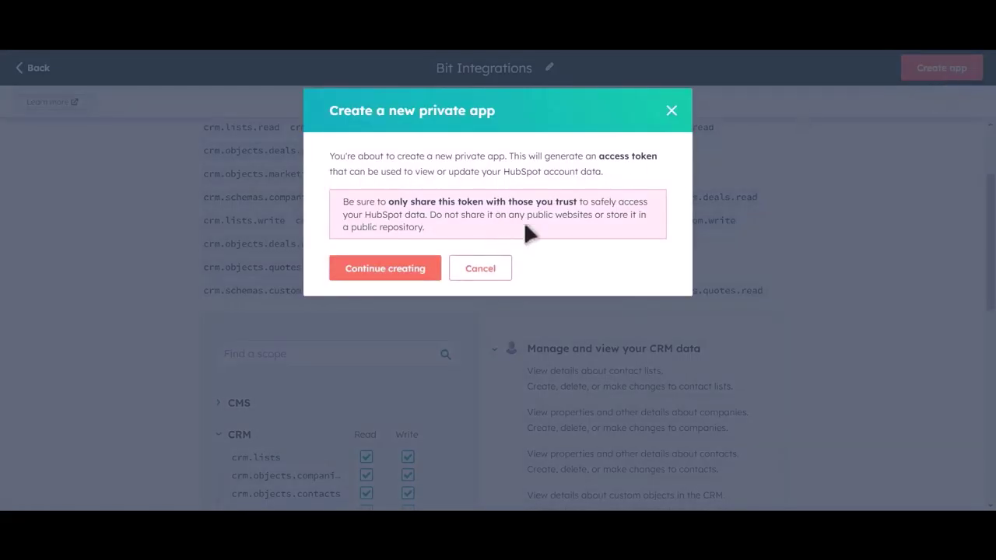
{"action": "left_click", "coordinate": [405, 278]}
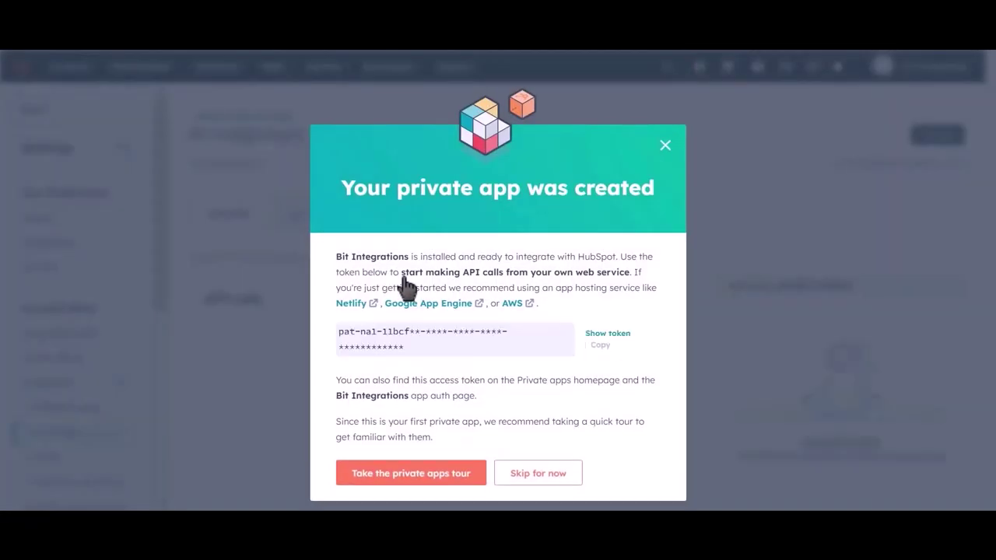
{"action": "left_click", "coordinate": [592, 340]}
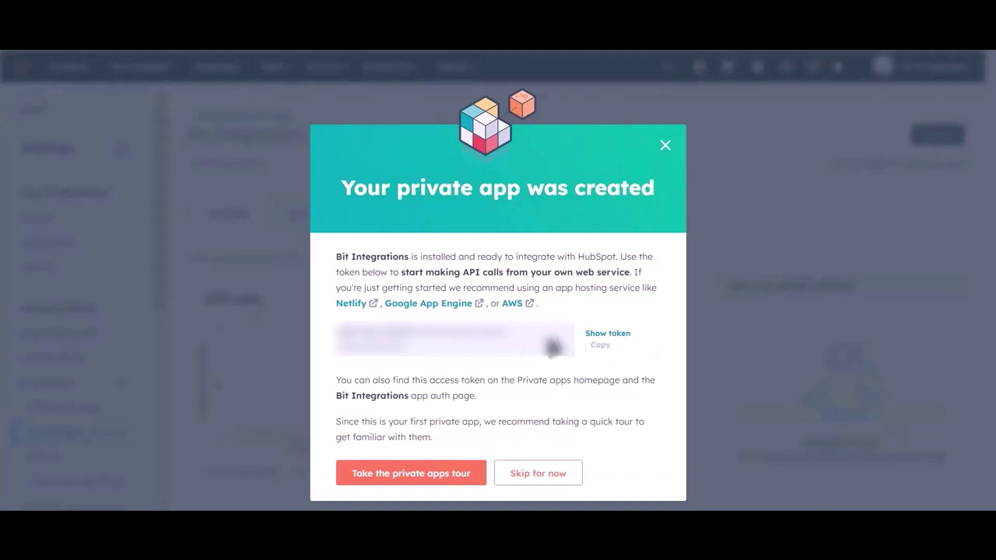
{"action": "left_click", "coordinate": [602, 349]}
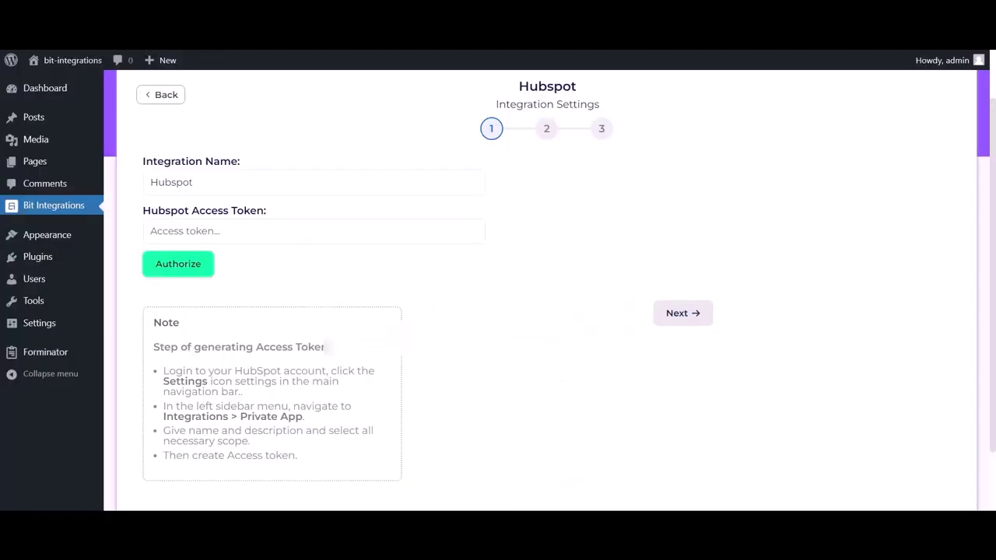
Step: Authorize HubSpot with the pasted access token and proceed to the HubSpot action list
{"action": "left_click", "coordinate": [256, 242]}
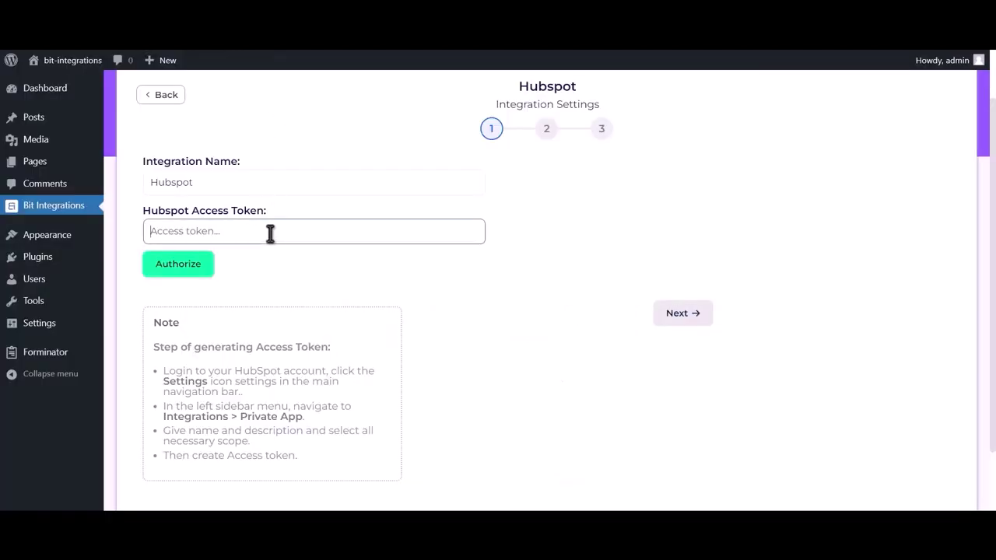
{"action": "key", "text": "ctrl+v"}
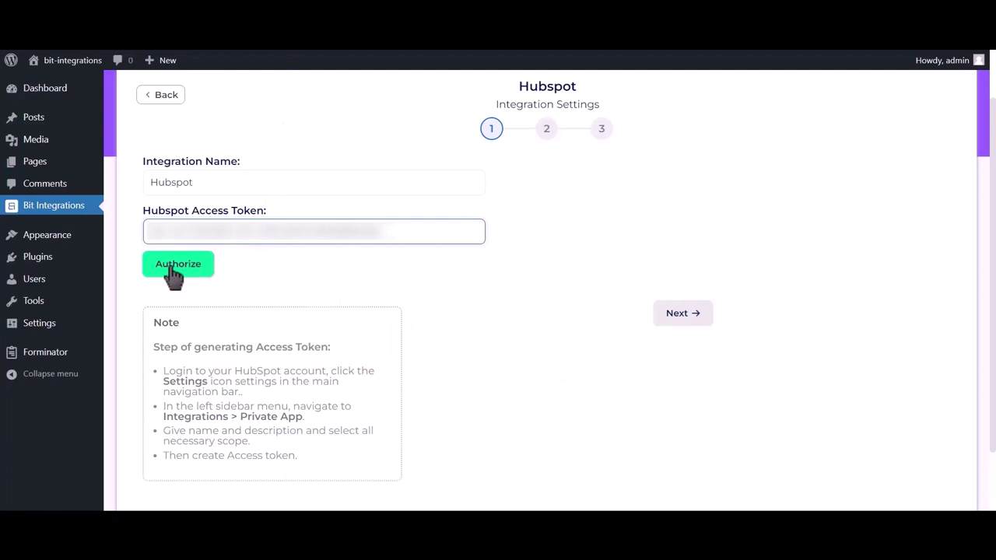
{"action": "left_click", "coordinate": [193, 273]}
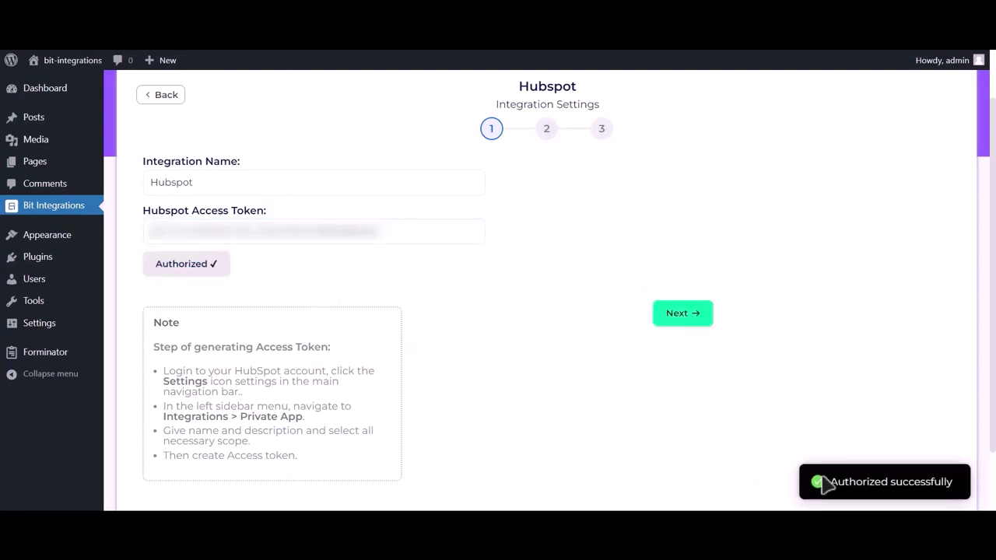
{"action": "left_click_drag", "start_coordinate": [821, 482], "coordinate": [954, 484]}
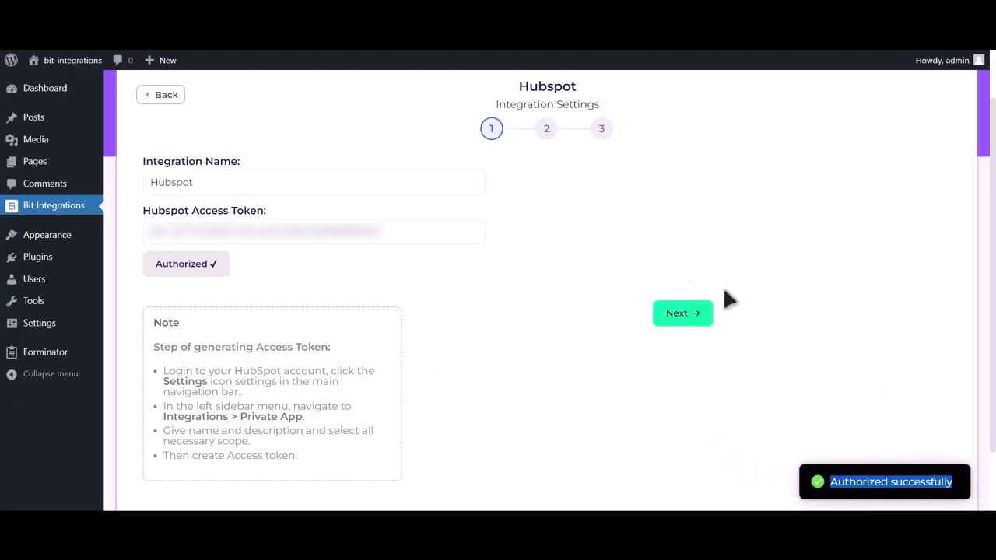
{"action": "left_click", "coordinate": [693, 319]}
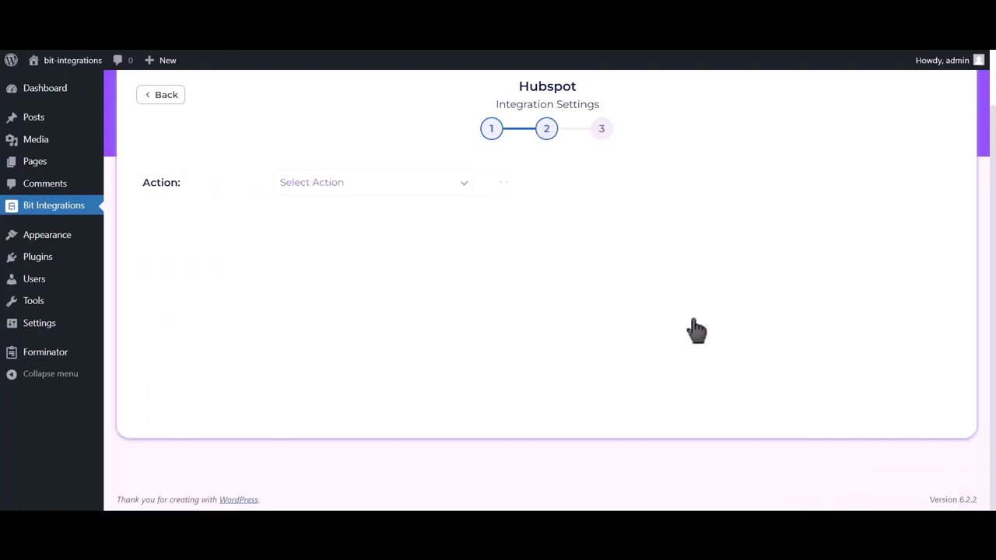
{"action": "scroll", "coordinate": [684, 323], "scroll_direction": "up", "scroll_amount": 1}
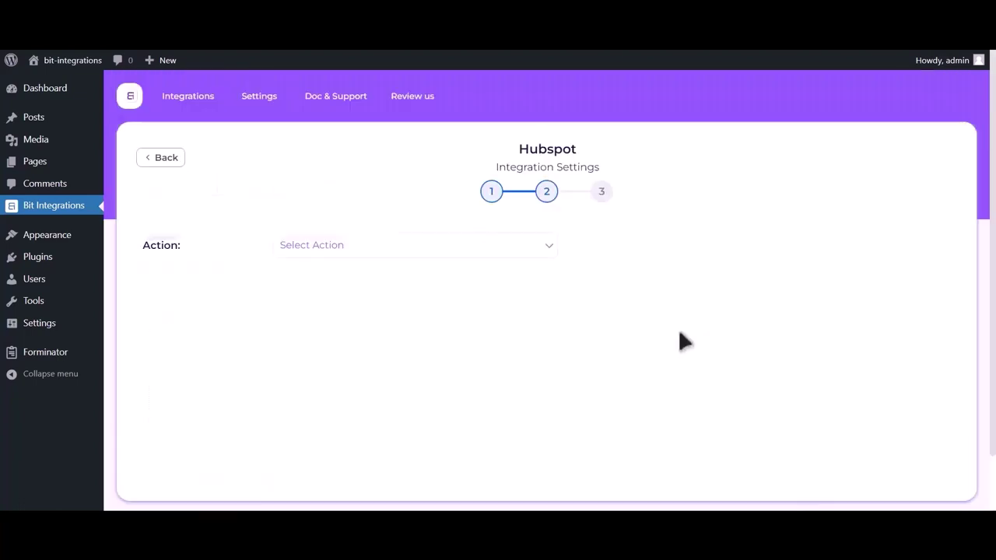
{"action": "left_click", "coordinate": [503, 247]}
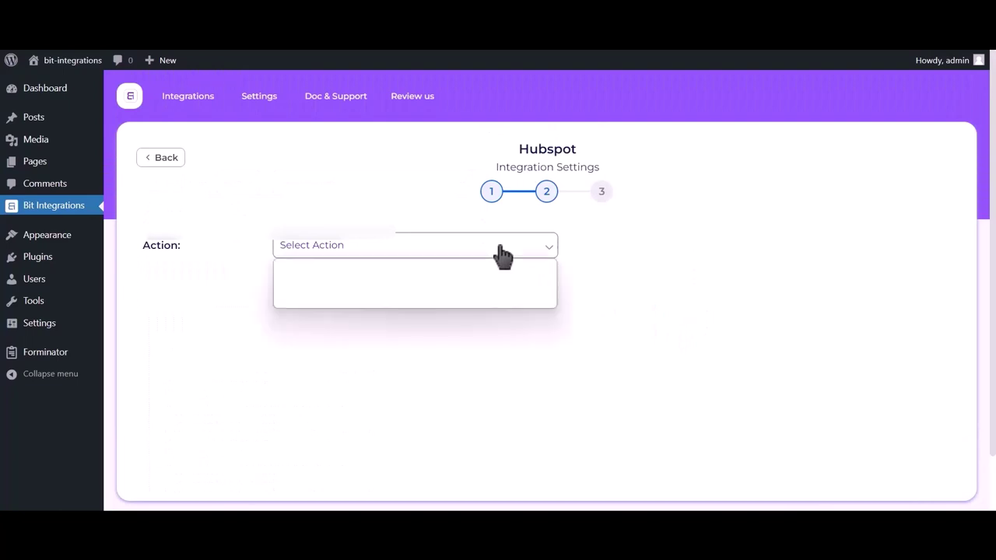
Step: Choose the Create Contact action and map Email Address-1 to Email and Name-1 to First Name
{"action": "left_click", "coordinate": [467, 278]}
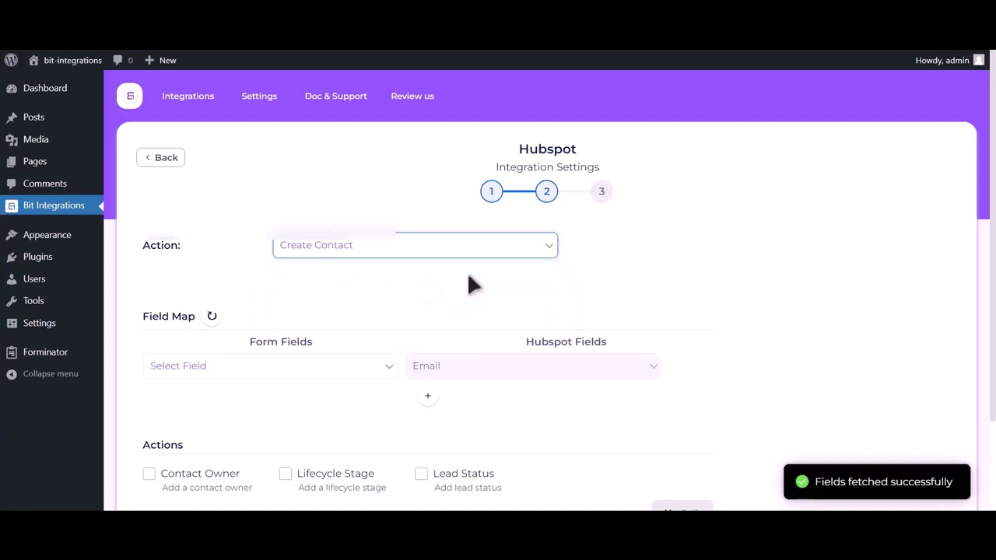
{"action": "left_click", "coordinate": [214, 372]}
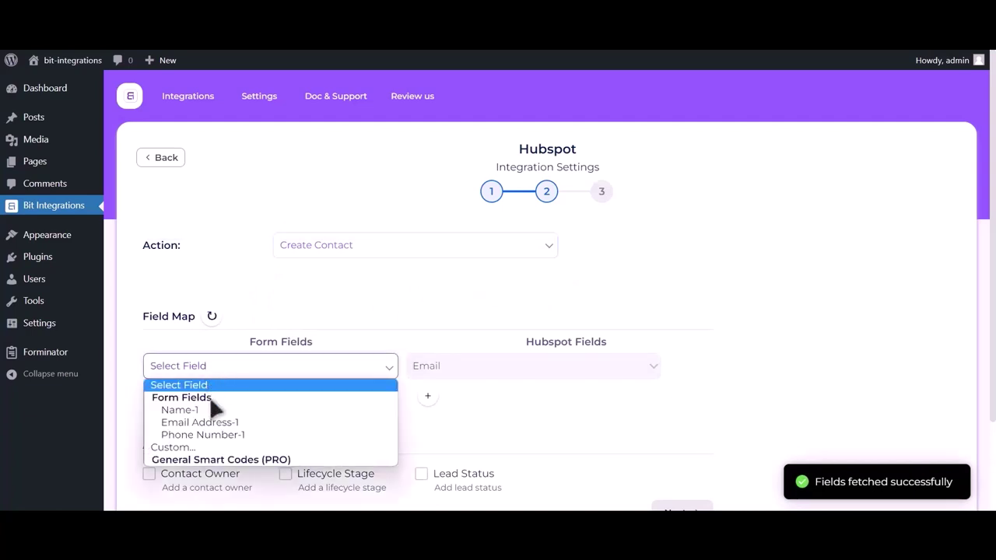
{"action": "left_click", "coordinate": [211, 421]}
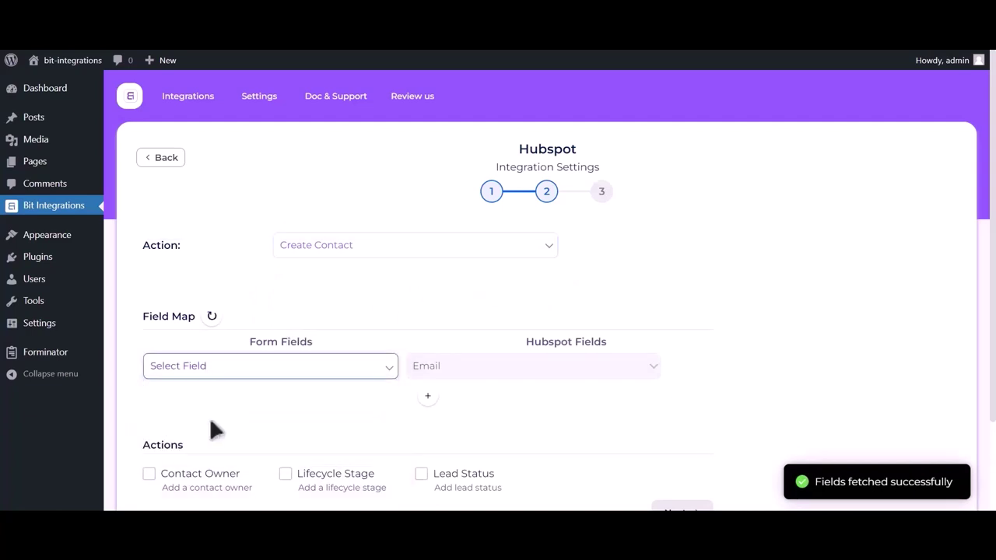
{"action": "left_click", "coordinate": [428, 396]}
{"action": "left_click", "coordinate": [257, 401]}
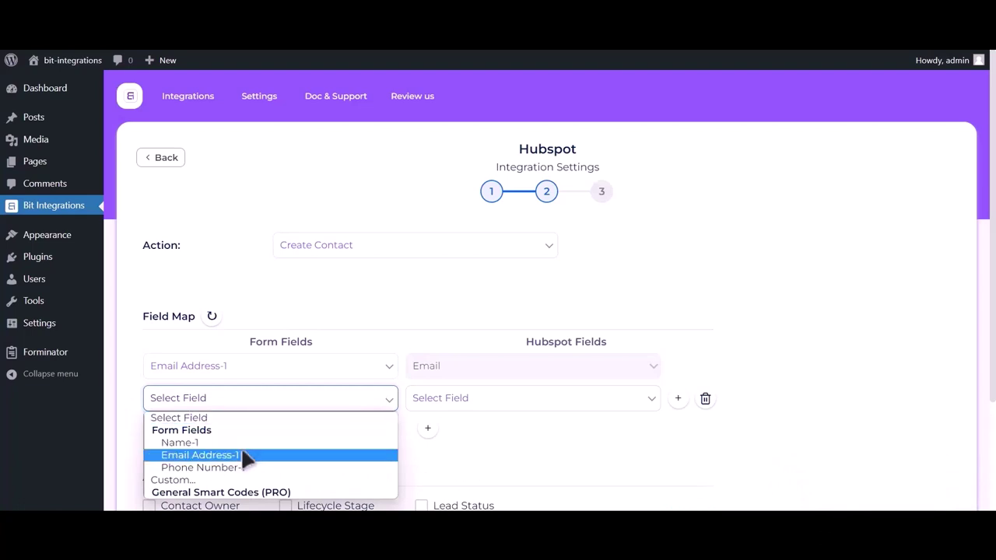
{"action": "left_click", "coordinate": [245, 443]}
{"action": "left_click", "coordinate": [517, 404]}
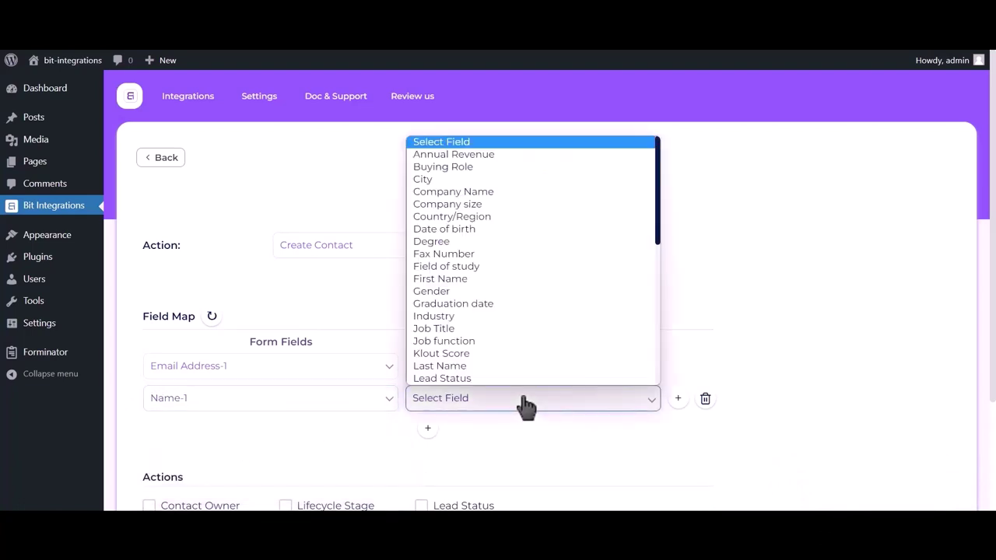
{"action": "left_click", "coordinate": [465, 279]}
Step: Add a third mapping of Phone Number-1 to HubSpot's Phone Number and finish the integration
{"action": "left_click", "coordinate": [428, 430]}
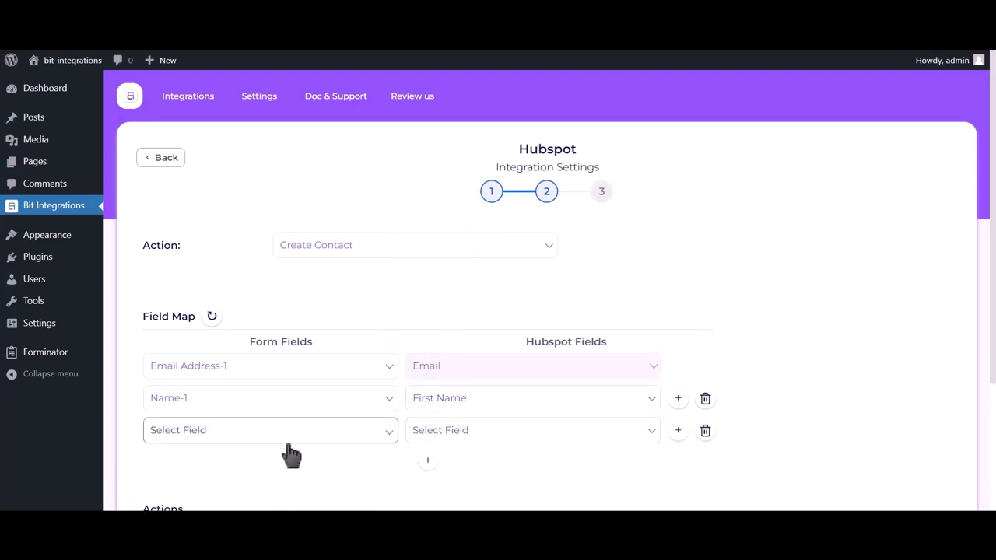
{"action": "left_click", "coordinate": [257, 436]}
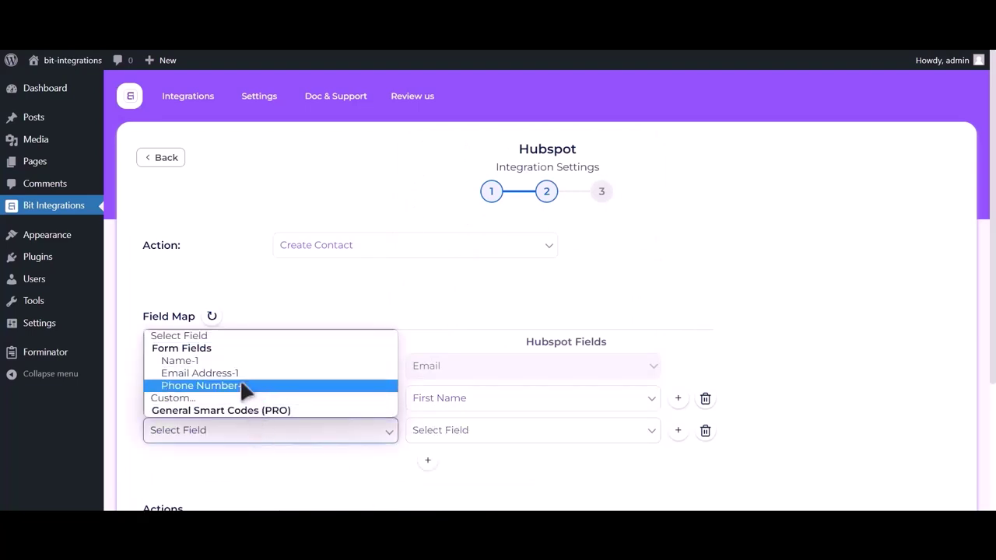
{"action": "left_click", "coordinate": [245, 386]}
{"action": "left_click", "coordinate": [477, 435]}
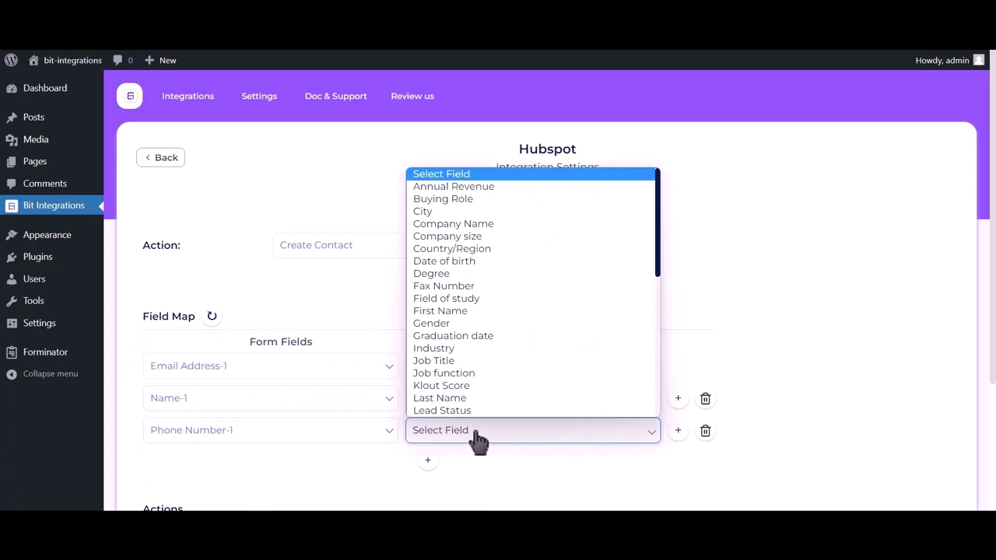
{"action": "key", "text": "p"}
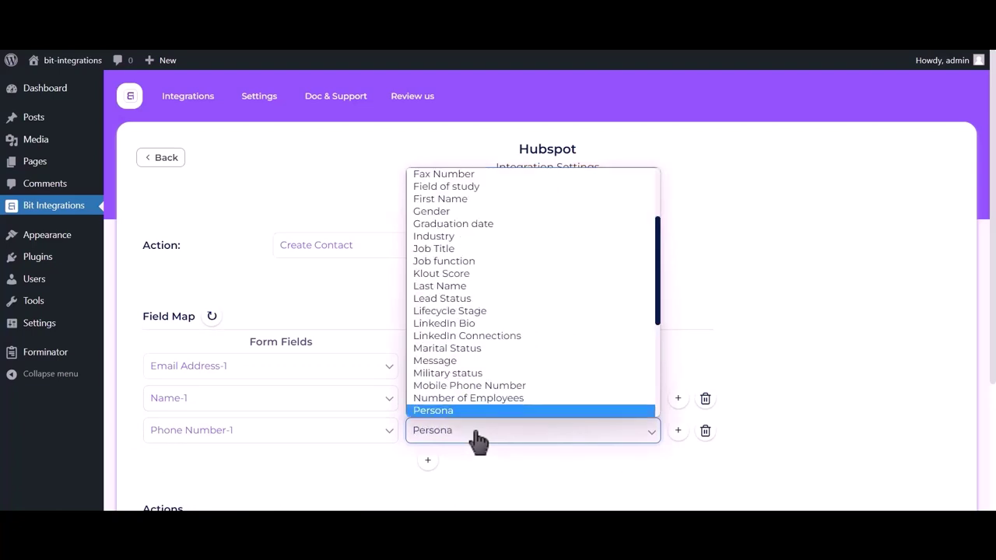
{"action": "key", "text": "Down"}
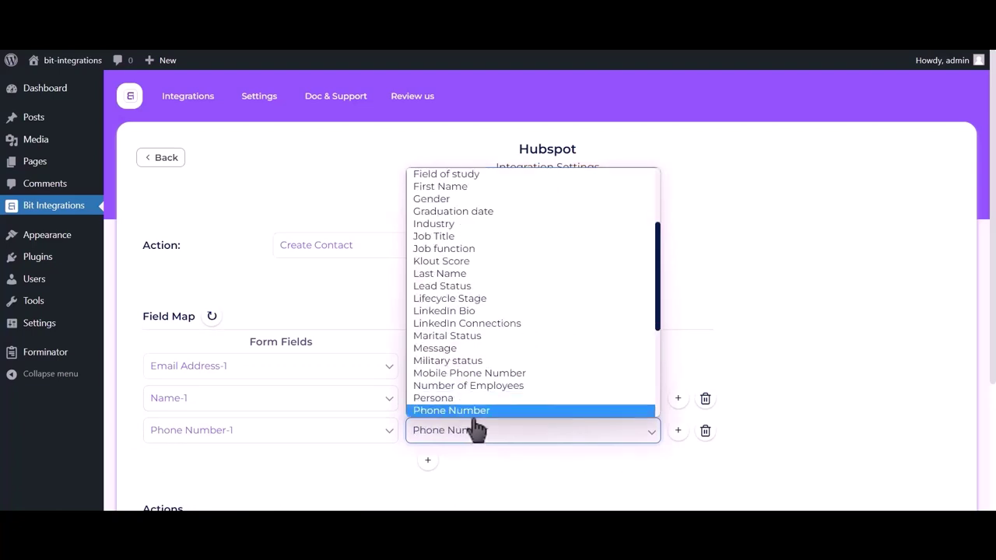
{"action": "left_click", "coordinate": [475, 413]}
{"action": "scroll", "coordinate": [778, 234], "scroll_direction": "down", "scroll_amount": 3}
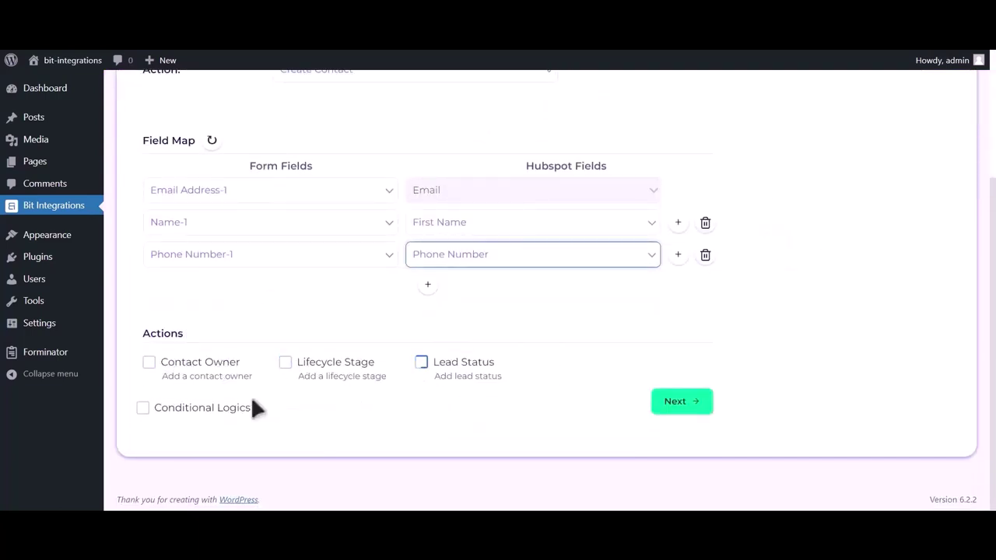
{"action": "left_click", "coordinate": [685, 405]}
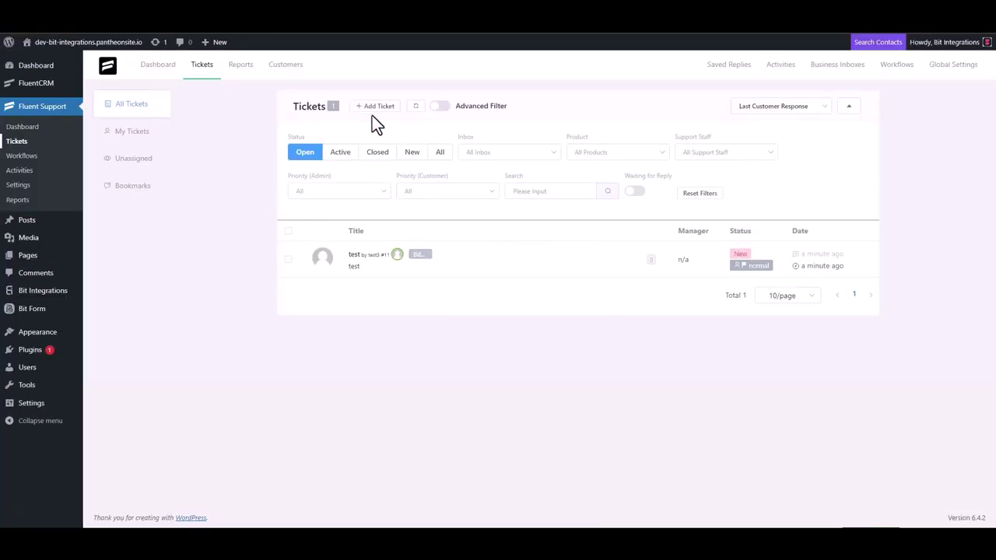
Step: Start a new ticket for a newly created contact named 'Bit Integrations' with their e-mail address
{"action": "left_click", "coordinate": [374, 106]}
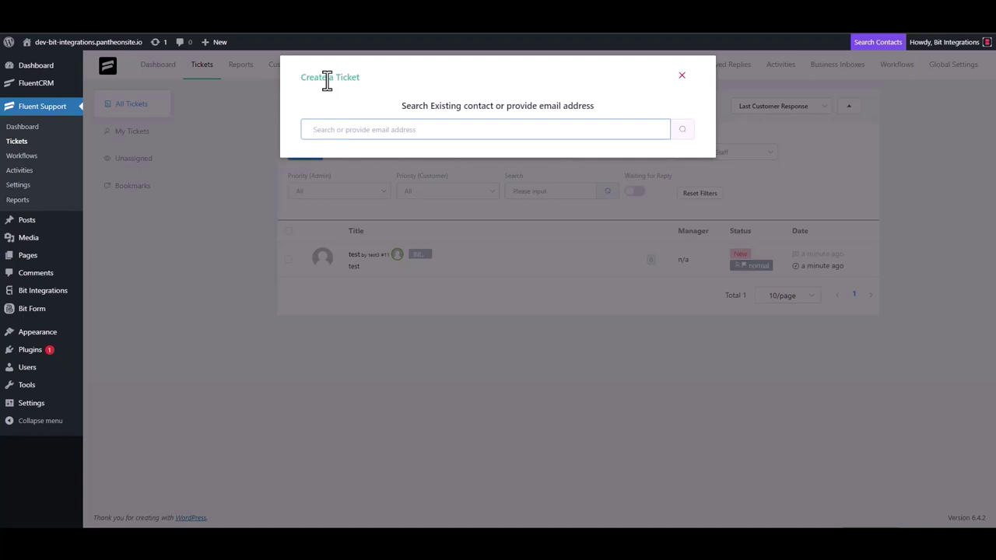
{"action": "triple_click", "coordinate": [362, 129]}
{"action": "left_click", "coordinate": [399, 130]}
{"action": "left_click", "coordinate": [682, 136]}
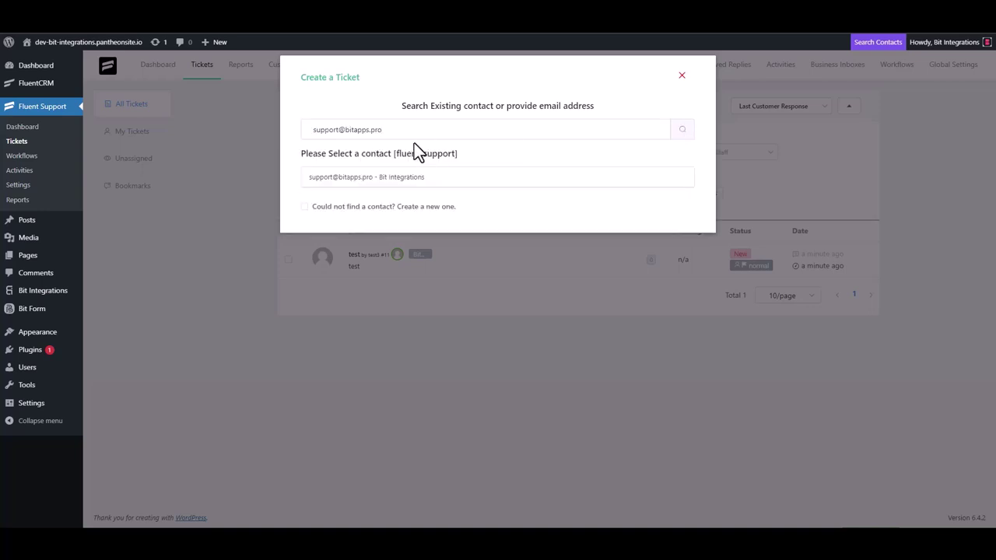
{"action": "left_click", "coordinate": [316, 208]}
{"action": "left_click", "coordinate": [333, 204]}
{"action": "type", "text": "Bi"}
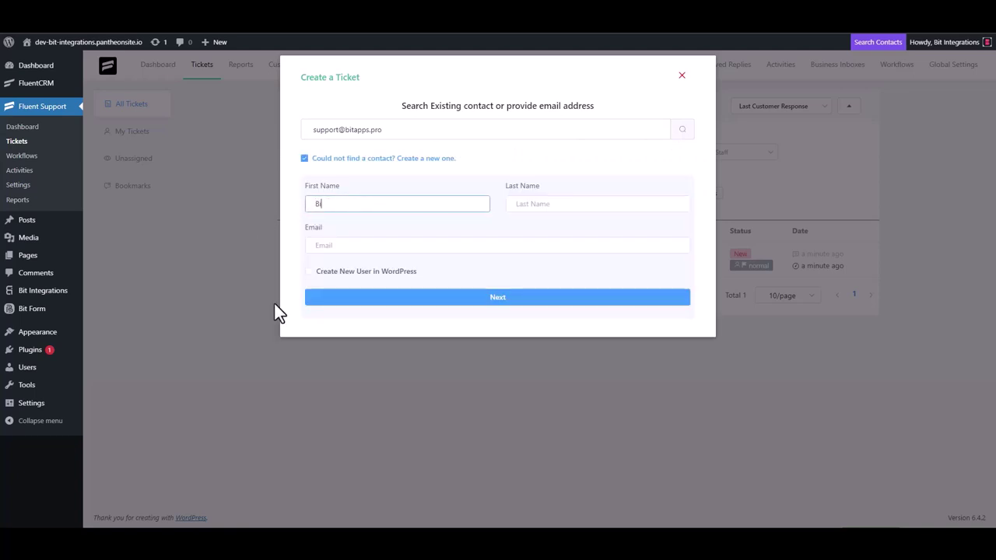
{"action": "type", "text": "t Integrations"}
{"action": "left_click", "coordinate": [346, 246]}
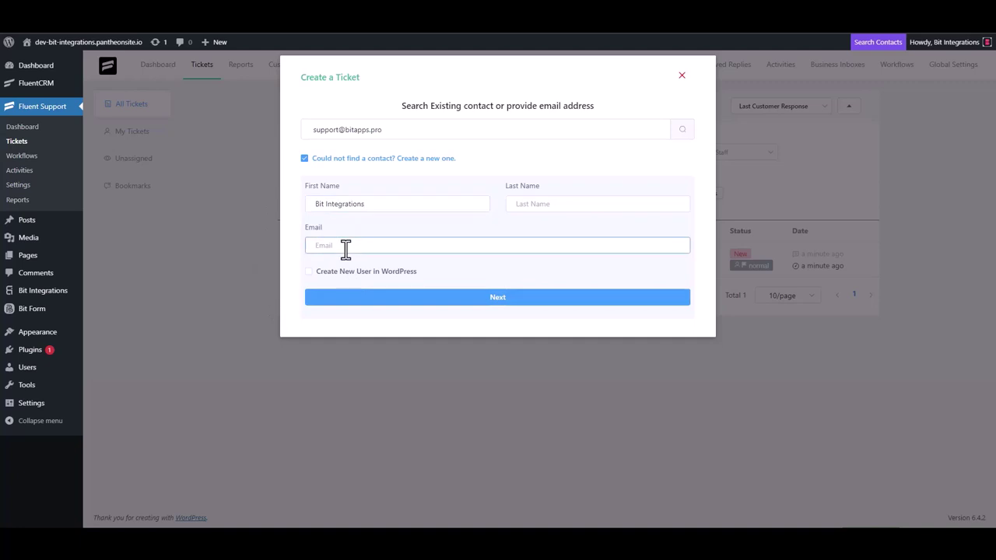
{"action": "left_click", "coordinate": [498, 304]}
Step: Enter 'Bit Integrations' as the ticket subject, clearing the placeholder text from subject and details
{"action": "left_click", "coordinate": [358, 186]}
{"action": "type", "text": "test"}
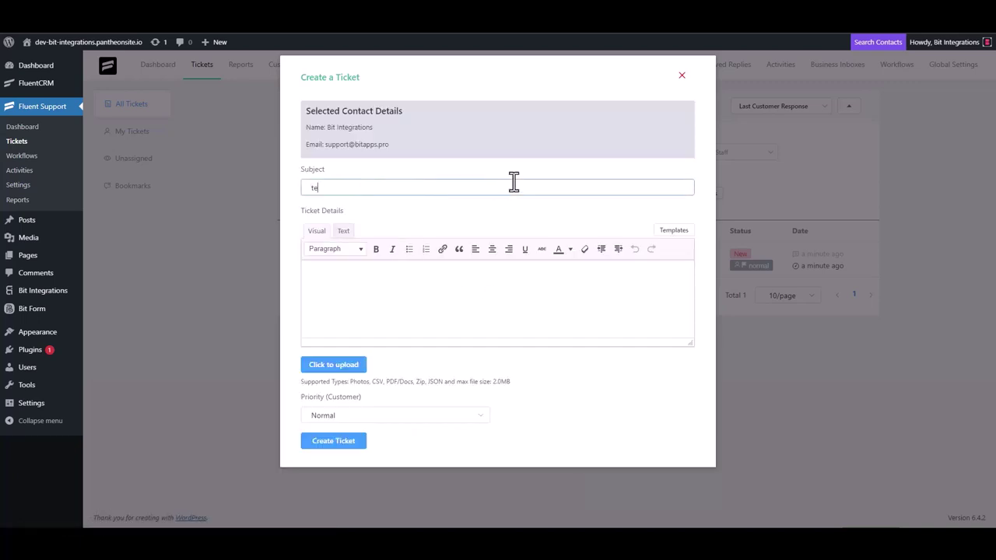
{"action": "left_click", "coordinate": [345, 293]}
{"action": "type", "text": "t"}
{"action": "left_click", "coordinate": [391, 187]}
{"action": "double_click", "coordinate": [330, 188]}
{"action": "key", "text": "BackSpace"}
{"action": "left_click", "coordinate": [329, 285]}
{"action": "key", "text": "BackSpace"}
{"action": "left_click", "coordinate": [345, 189]}
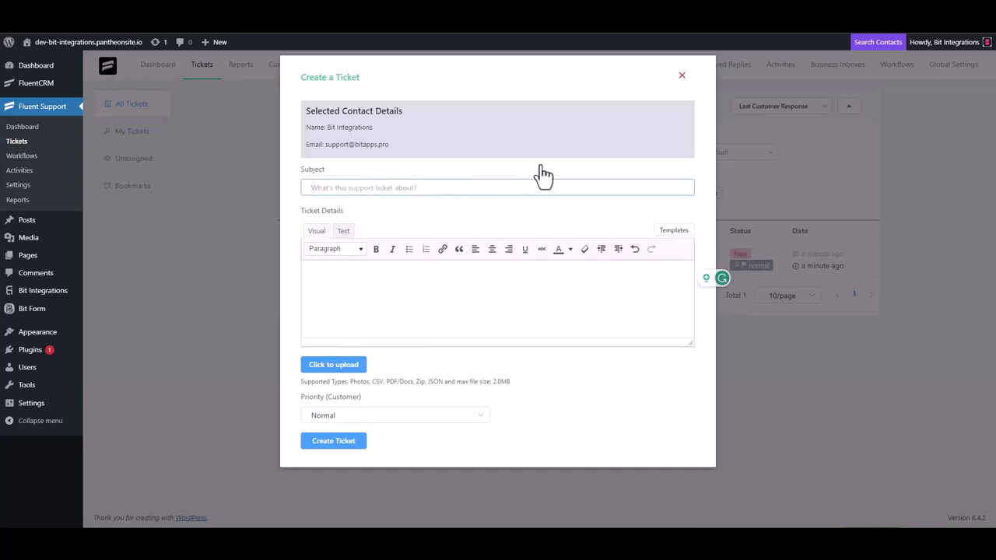
{"action": "type", "text": "Bit Integrations"}
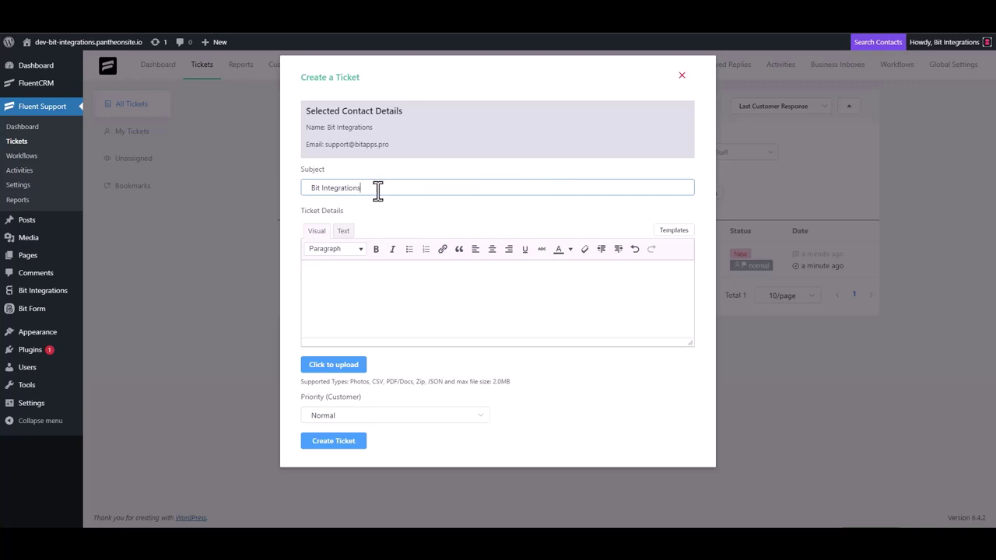
Step: Copy the subject 'Bit Integrations' into the ticket details and create the ticket
{"action": "triple_click", "coordinate": [378, 191]}
{"action": "key", "text": "ctrl+c"}
{"action": "left_click", "coordinate": [356, 272]}
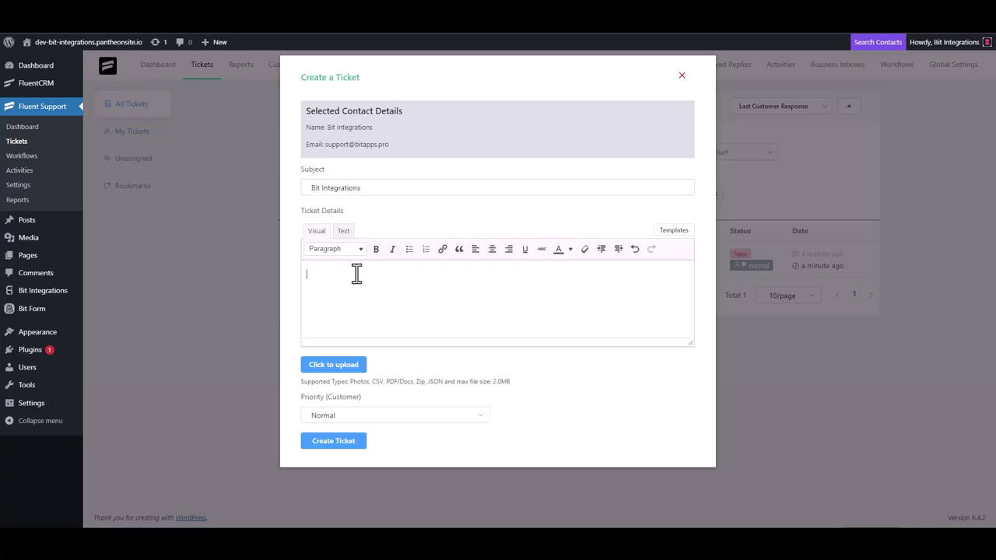
{"action": "key", "text": "ctrl+v"}
{"action": "left_click", "coordinate": [347, 442]}
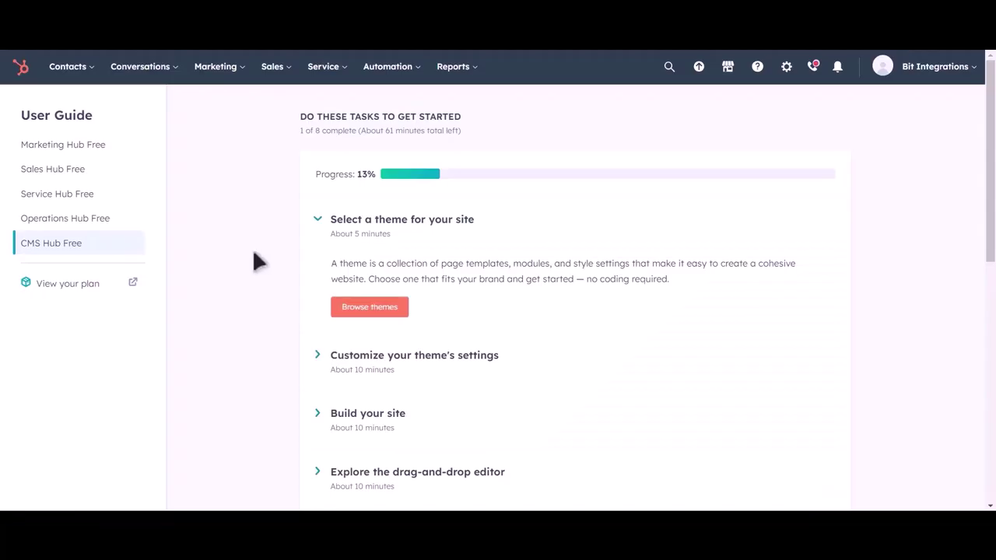
Step: Go to HubSpot's Contacts list and preview the new Bit Integrations contact
{"action": "left_click", "coordinate": [78, 67]}
{"action": "left_click", "coordinate": [78, 109]}
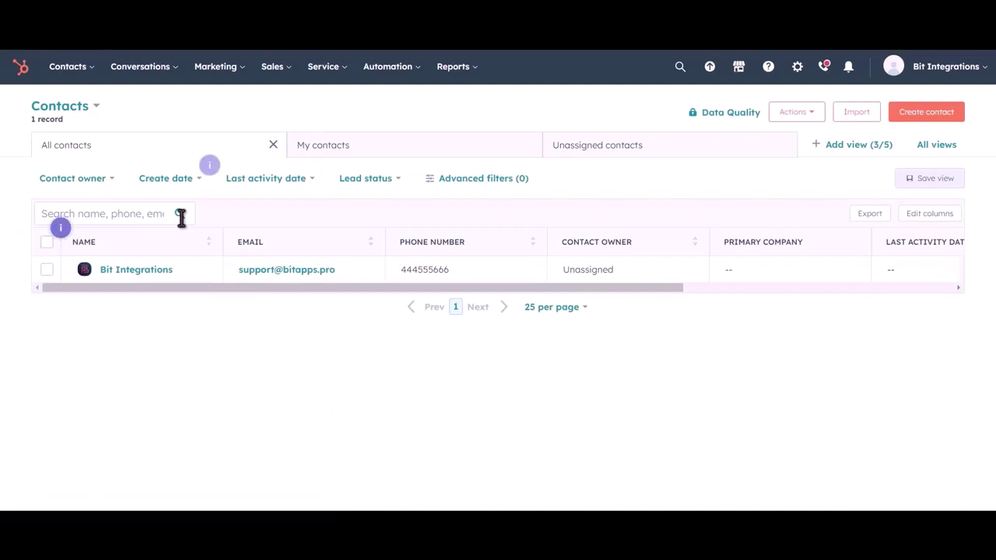
{"action": "left_click", "coordinate": [184, 270]}
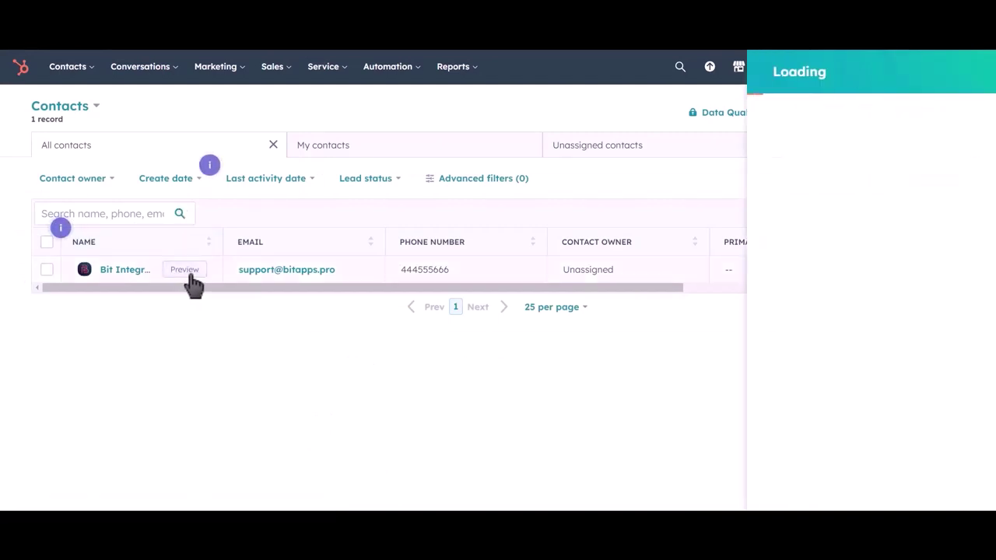